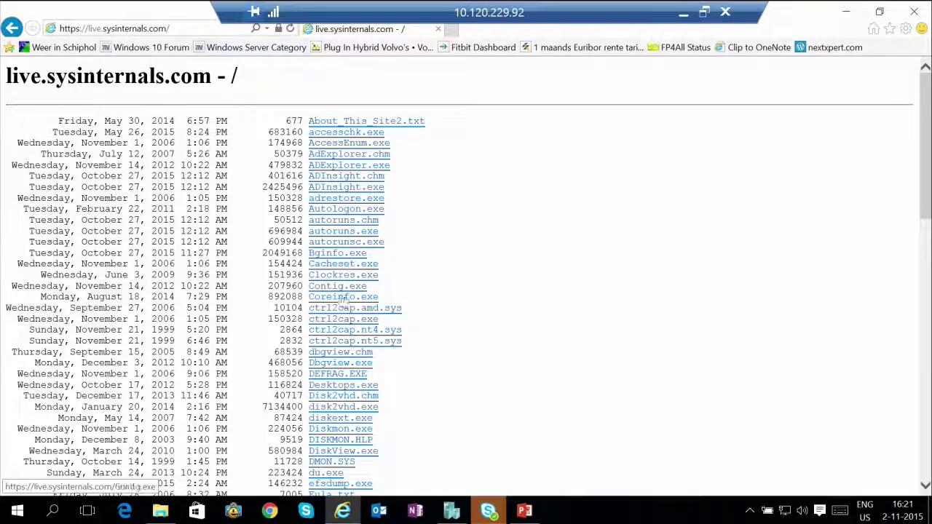
# Switch to the remote desktop holding the SysInternals folder, start procexp from it and maximize the Process Explorer window
pyautogui.scroll(-10, 349, 321)
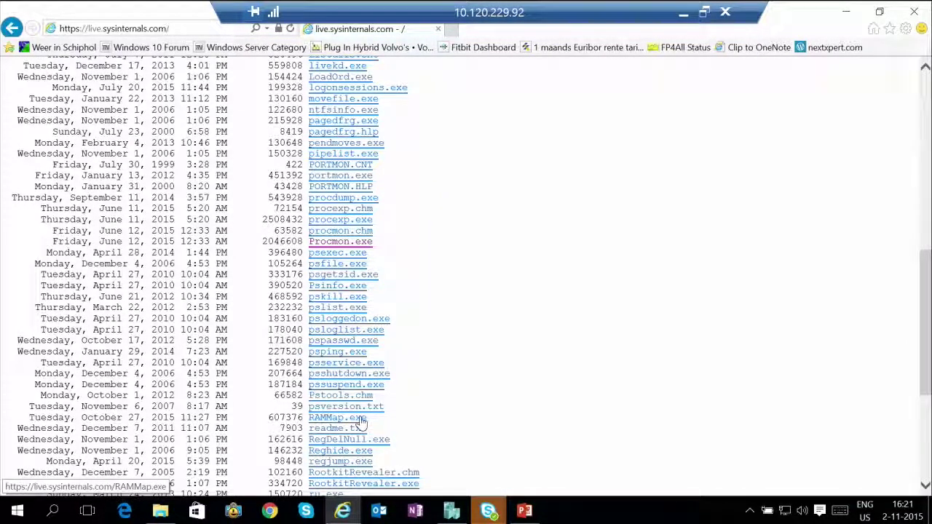
pyautogui.click(684, 15)
pyautogui.click(425, 512)
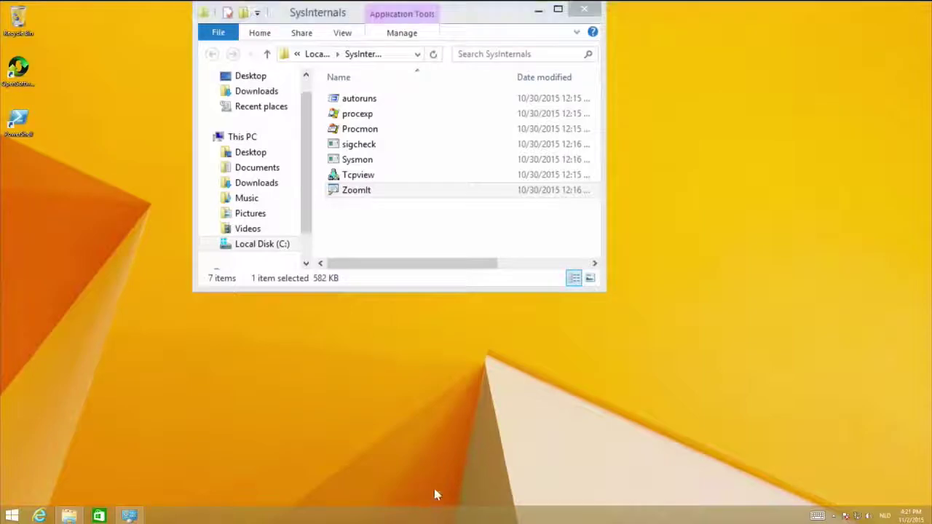
pyautogui.doubleClick(358, 119)
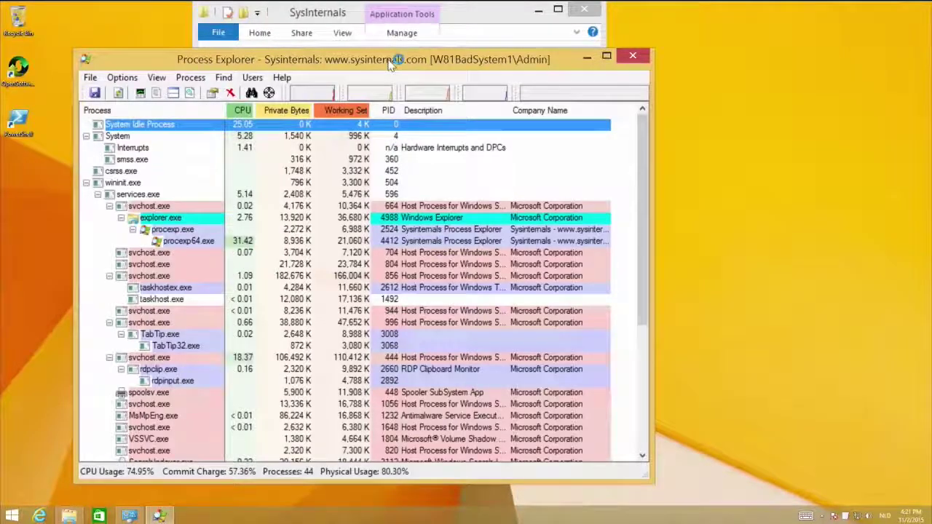
pyautogui.doubleClick(395, 60)
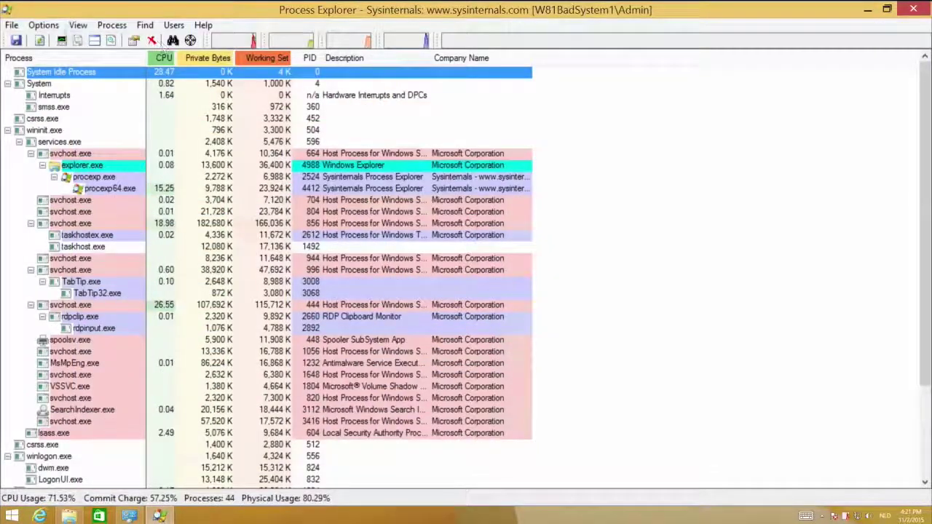
# Relaunch Process Explorer with details shown for all processes, allowing the elevation request
pyautogui.click(12, 26)
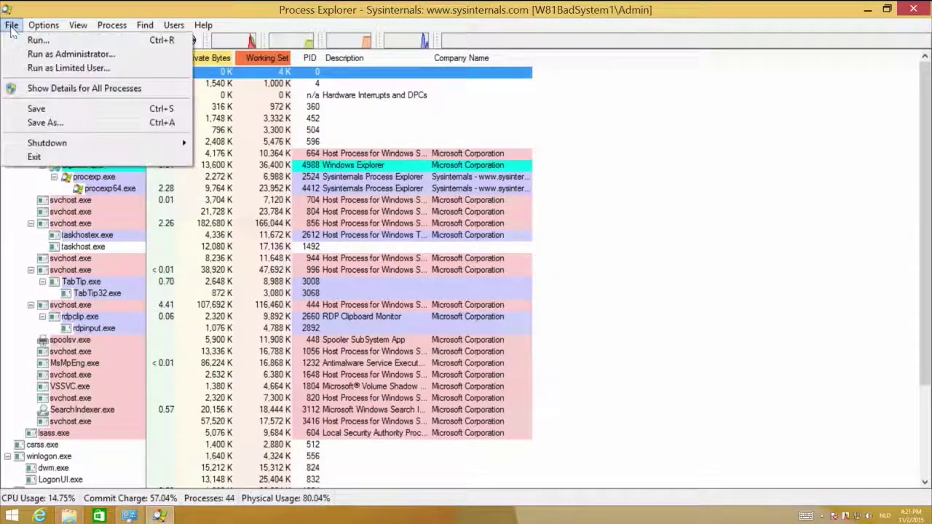
pyautogui.click(44, 88)
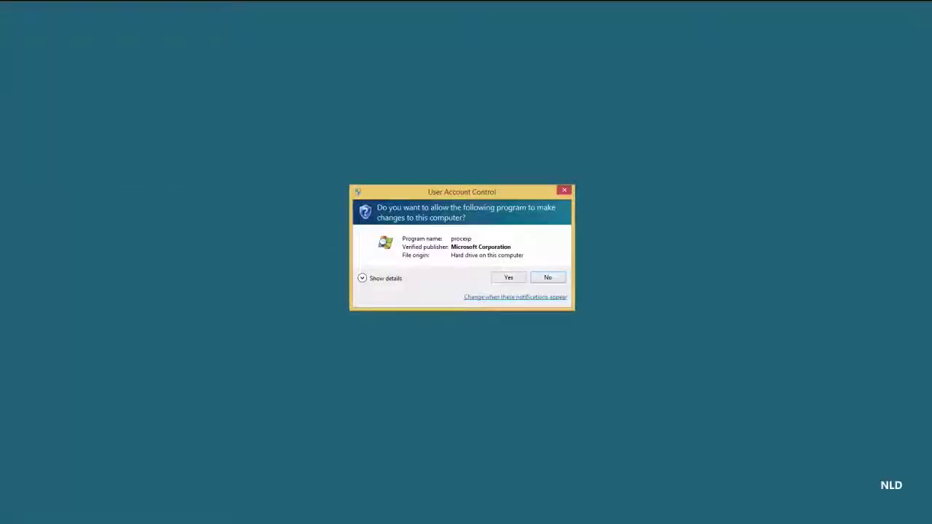
pyautogui.click(508, 278)
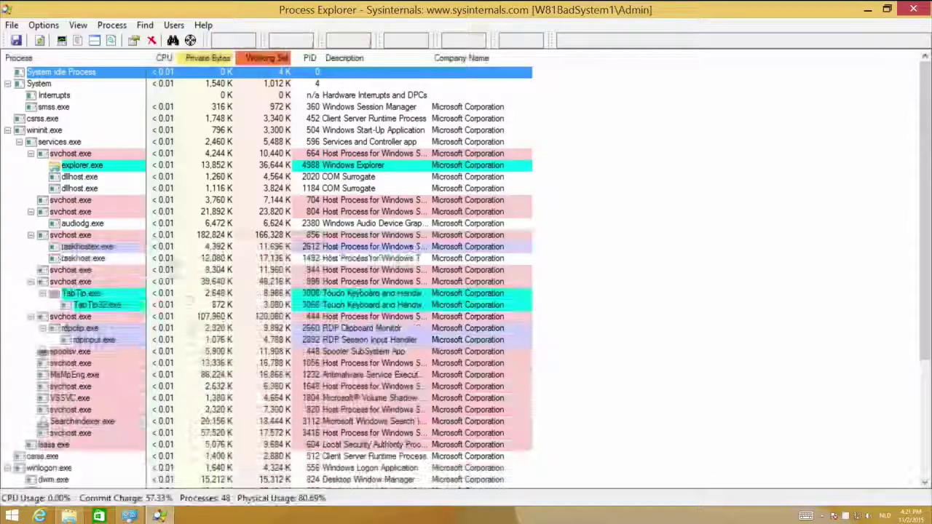
# Examine the process tree down to its end, checking the command lines, paths and services of individual processes
pyautogui.moveTo(70, 212)
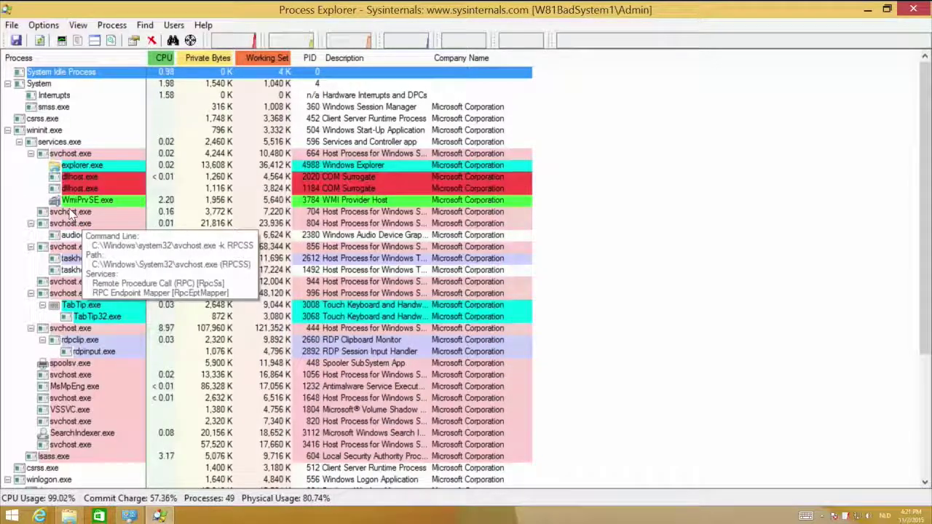
pyautogui.scroll(-4, 71, 211)
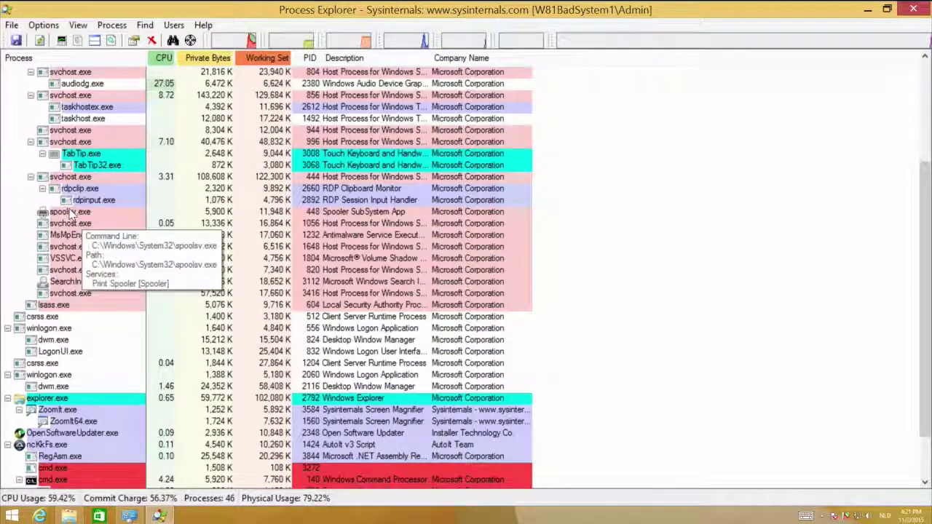
pyautogui.scroll(-1, 70, 211)
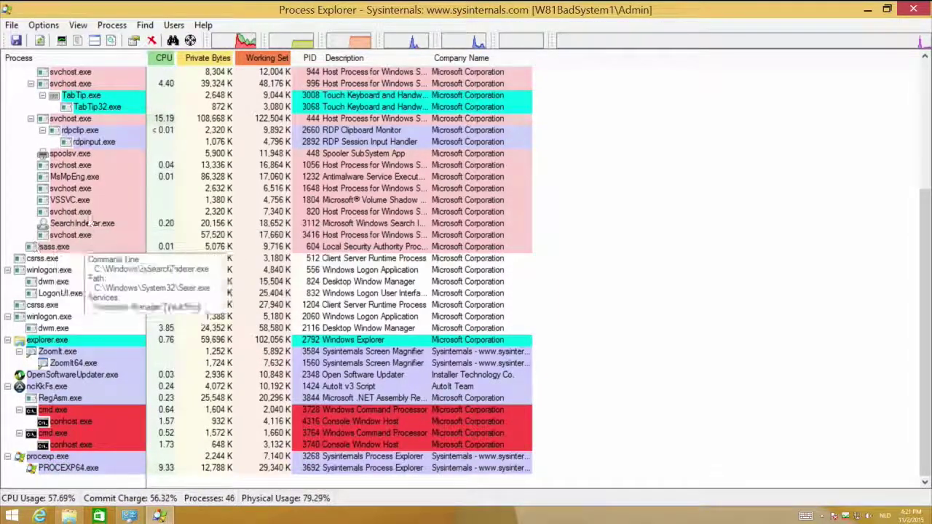
pyautogui.moveTo(102, 173)
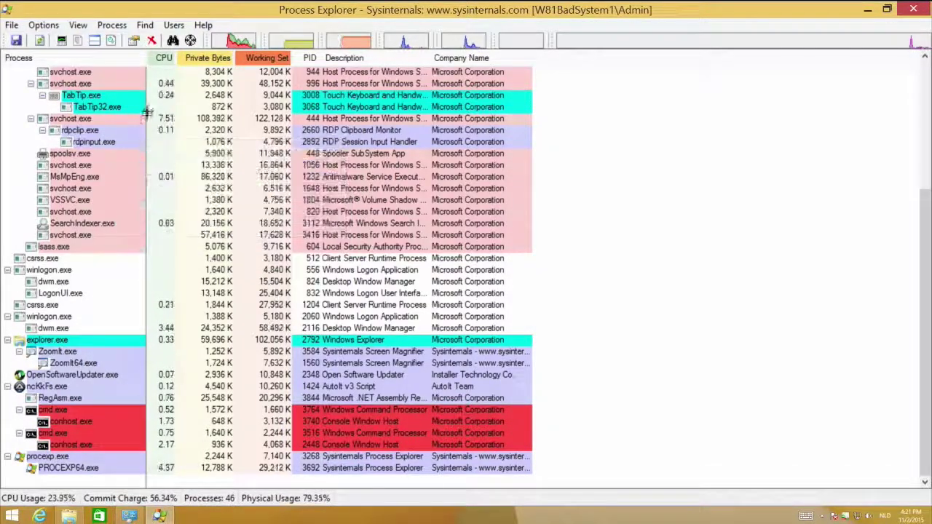
pyautogui.moveTo(77, 161)
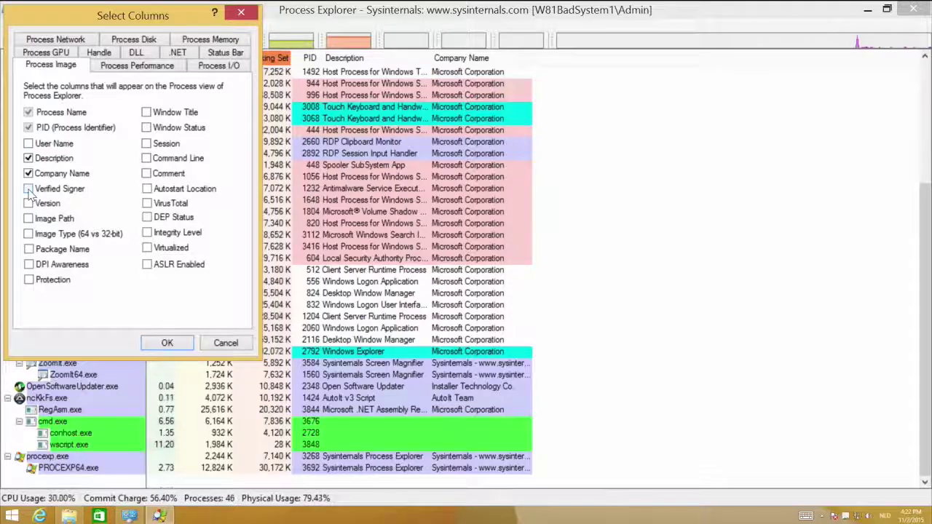
# Add the Verified Signer and VirusTotal columns to the process view
pyautogui.click(29, 189)
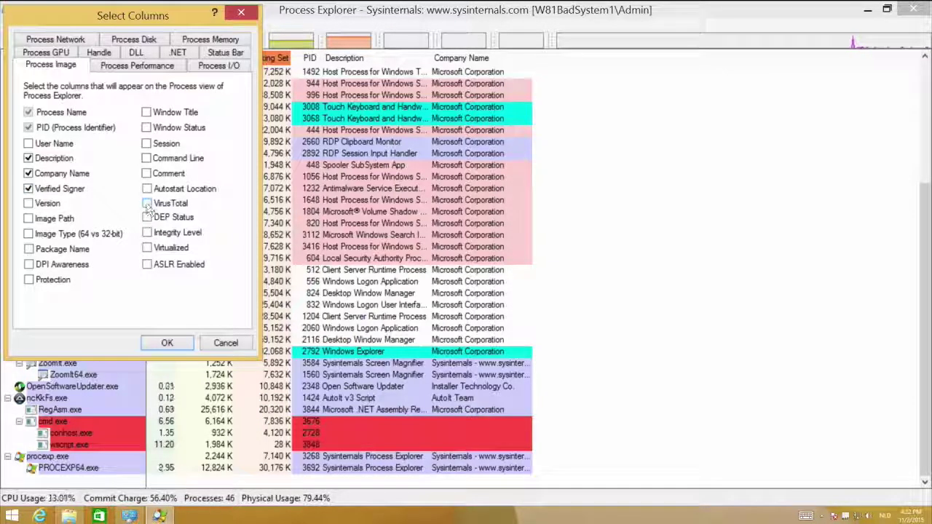
pyautogui.click(169, 343)
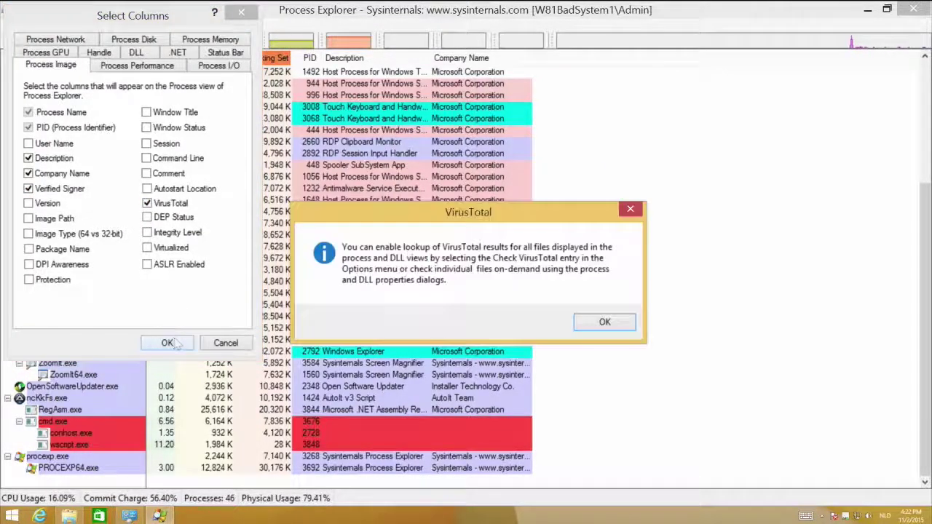
pyautogui.click(603, 322)
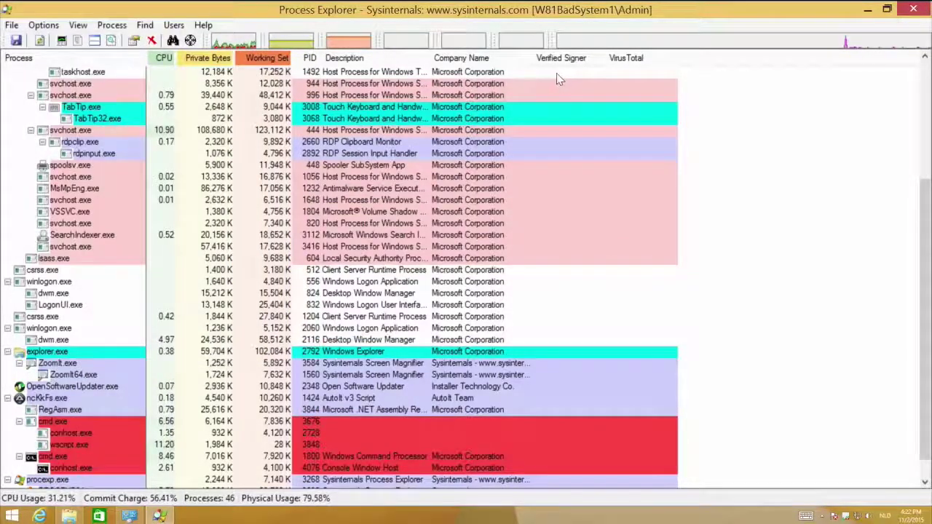
# Enable Verify Image Signatures for the listed processes
pyautogui.click(43, 25)
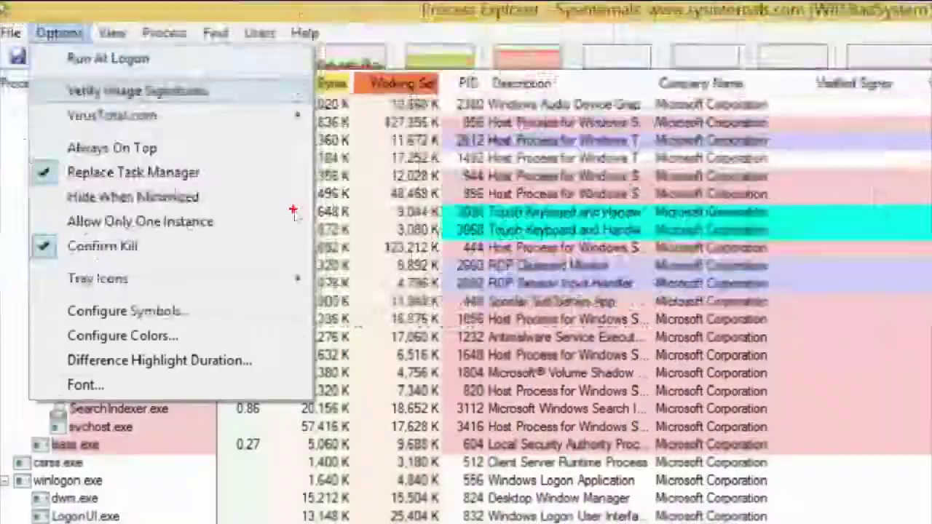
pyautogui.click(696, 410)
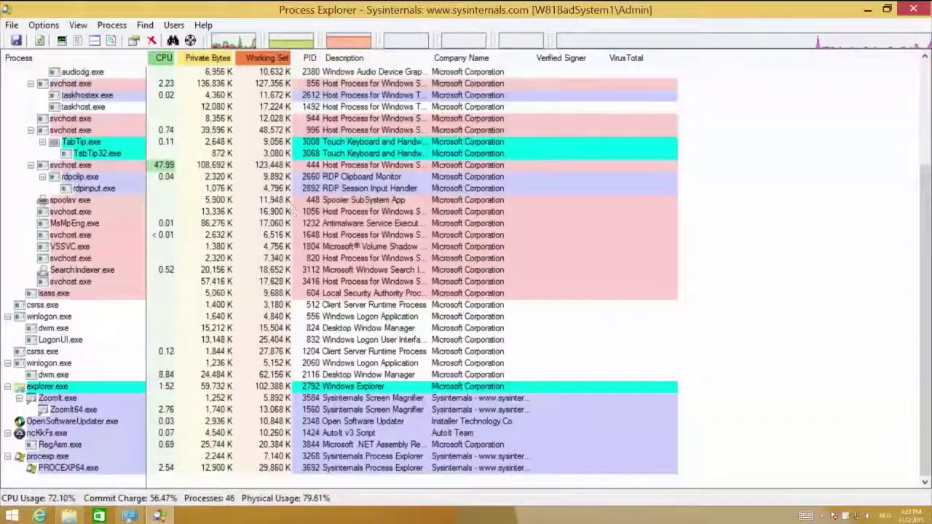
pyautogui.click(44, 25)
pyautogui.click(57, 64)
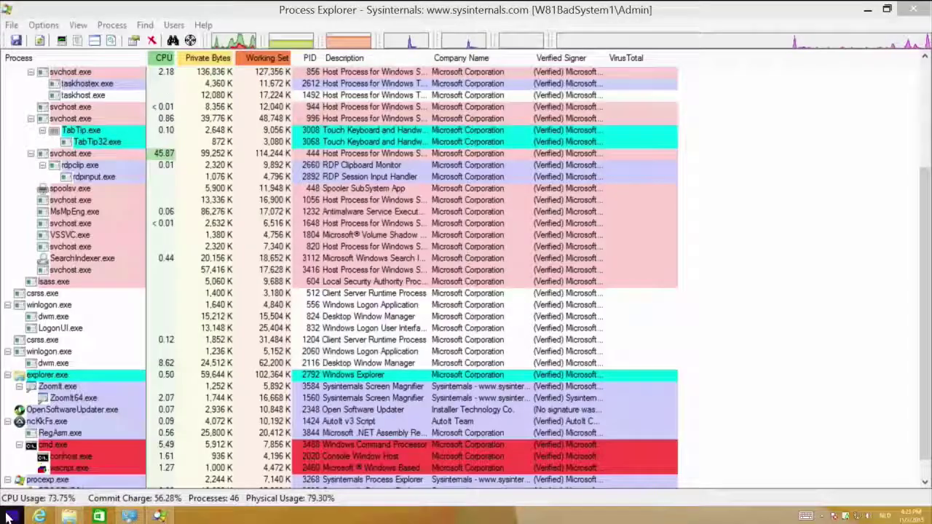
# Select OpenSoftwareUpdater.exe, enable the VirusTotal.com check for all processes and accept its terms of service
pyautogui.click(77, 411)
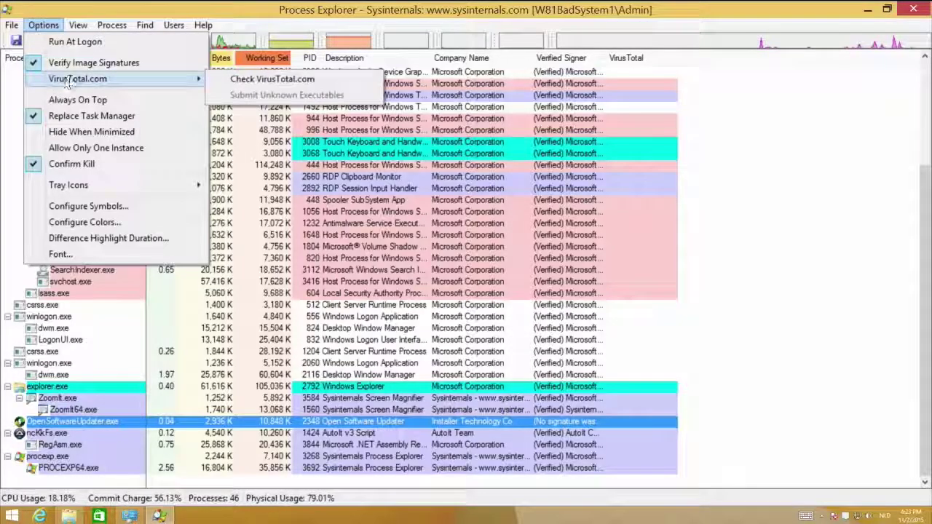
pyautogui.moveTo(204, 79)
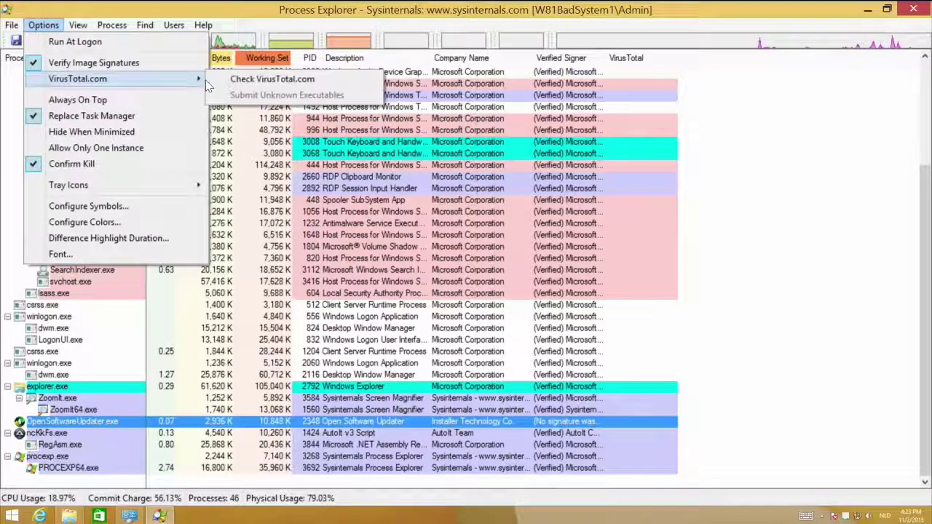
pyautogui.click(244, 78)
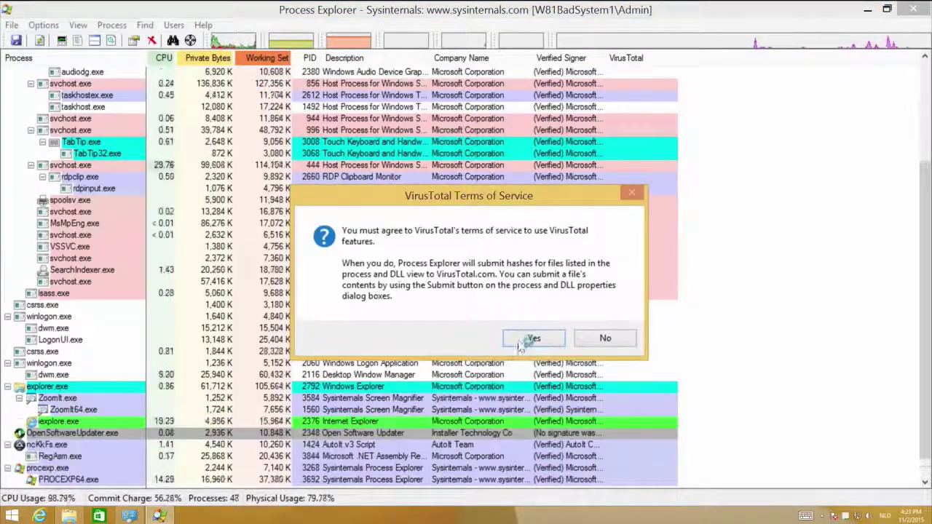
pyautogui.click(532, 339)
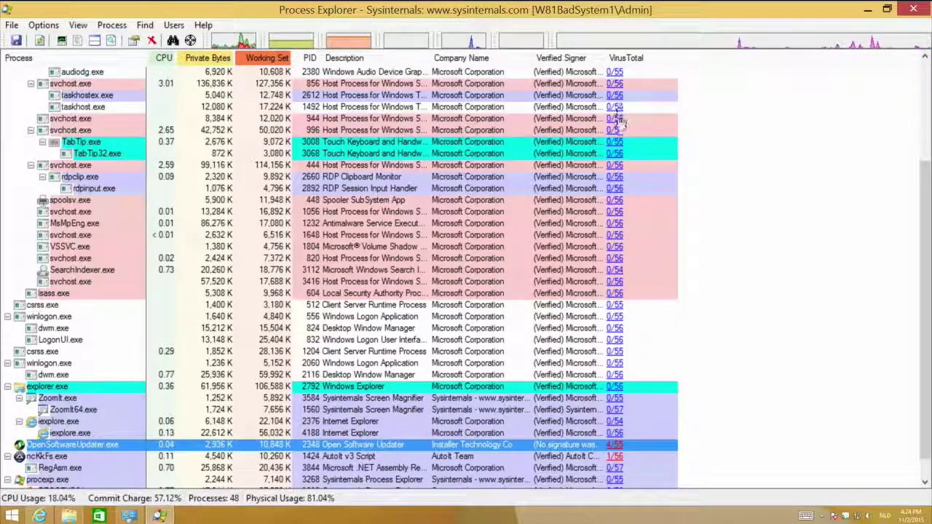
# Open the VirusTotal report for OpenSoftwareUpdater.exe, review its antivirus results in a maximized browser window and close it
pyautogui.scroll(-1, 634, 240)
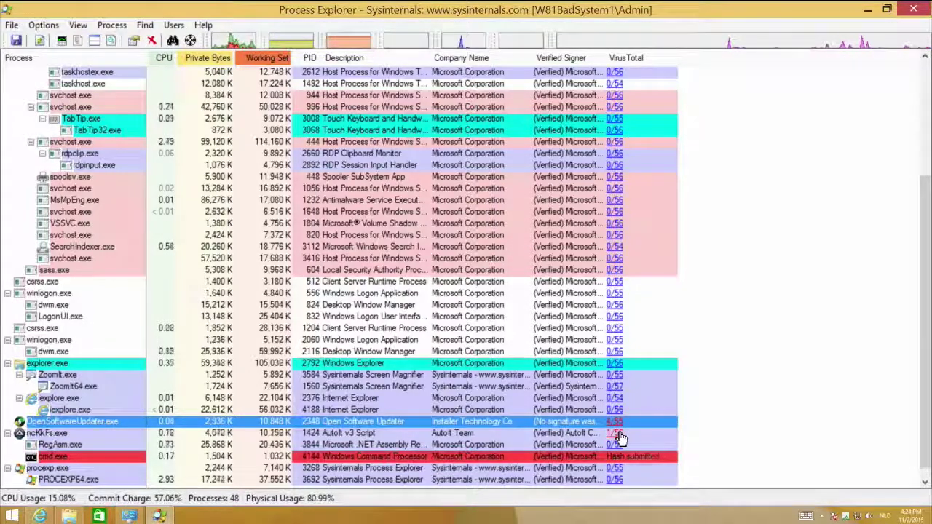
pyautogui.click(615, 423)
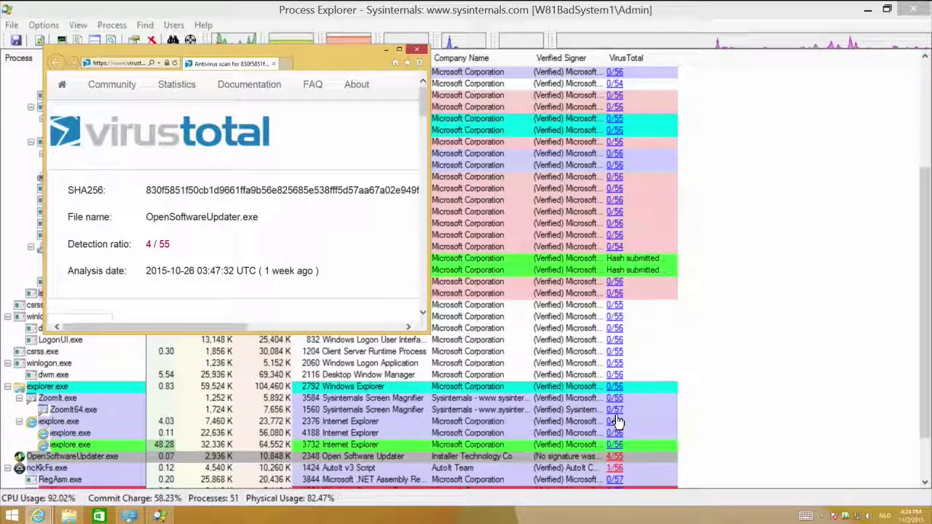
pyautogui.scroll(-1, 215, 239)
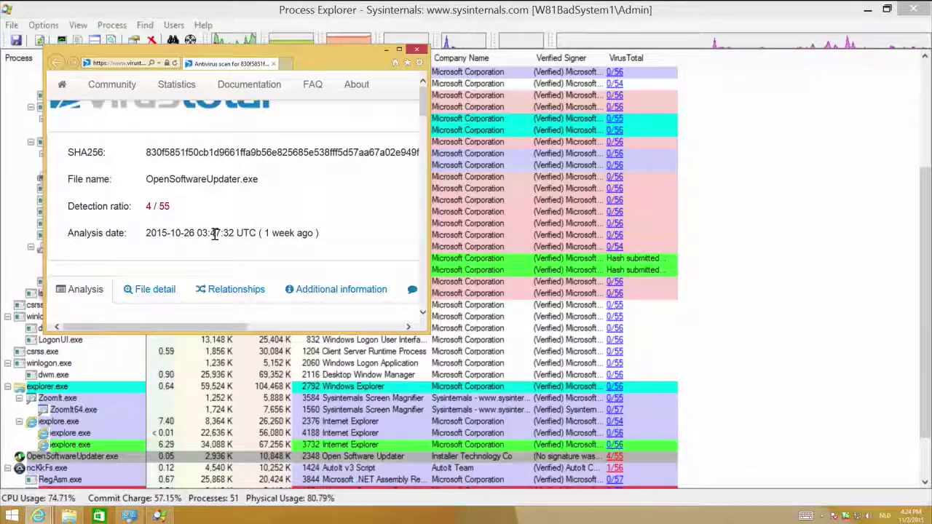
pyautogui.scroll(-2, 166, 221)
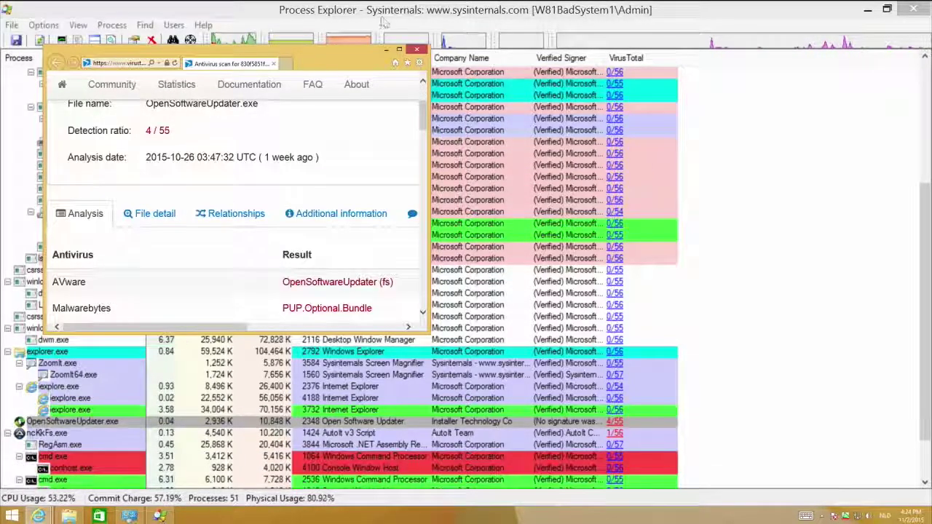
pyautogui.click(399, 49)
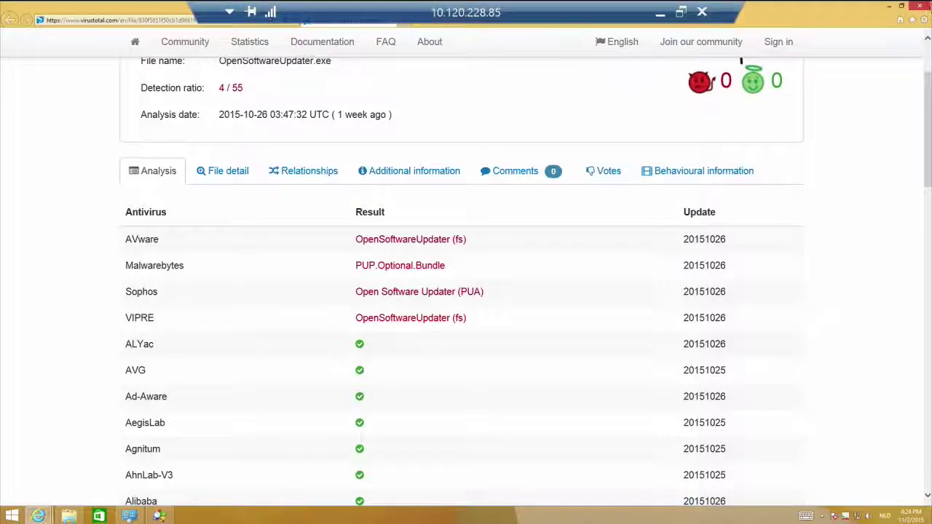
pyautogui.moveTo(922, 7)
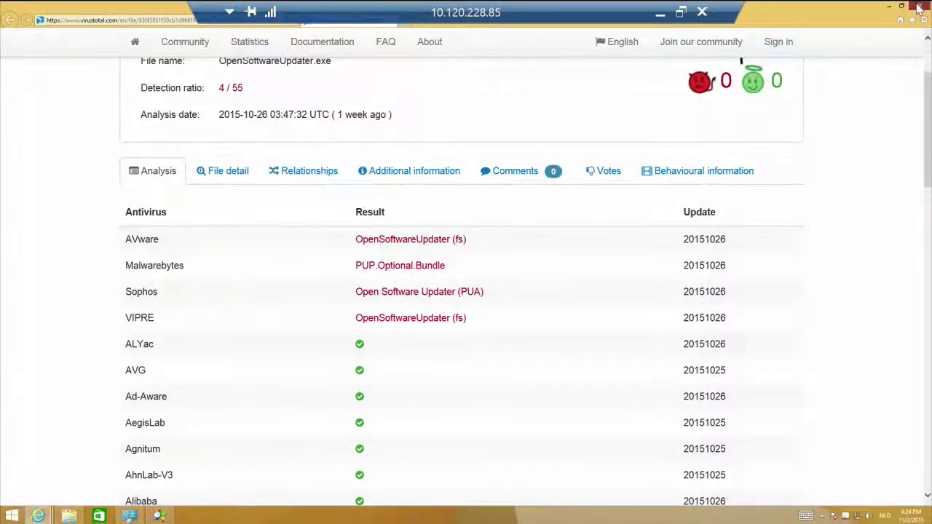
pyautogui.click(920, 6)
# Review and close the VirusTotal report for ncKkFs.exe, and check that process's command line and path
pyautogui.click(616, 436)
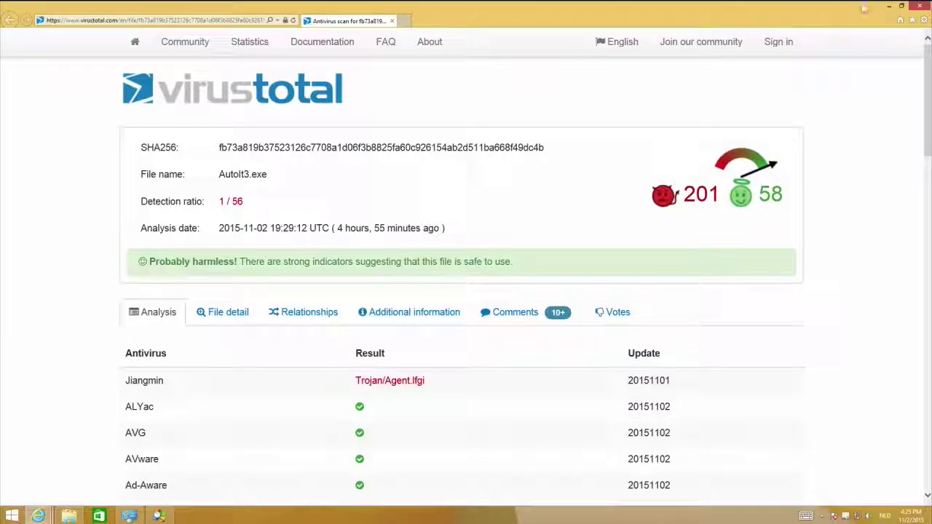
pyautogui.click(919, 6)
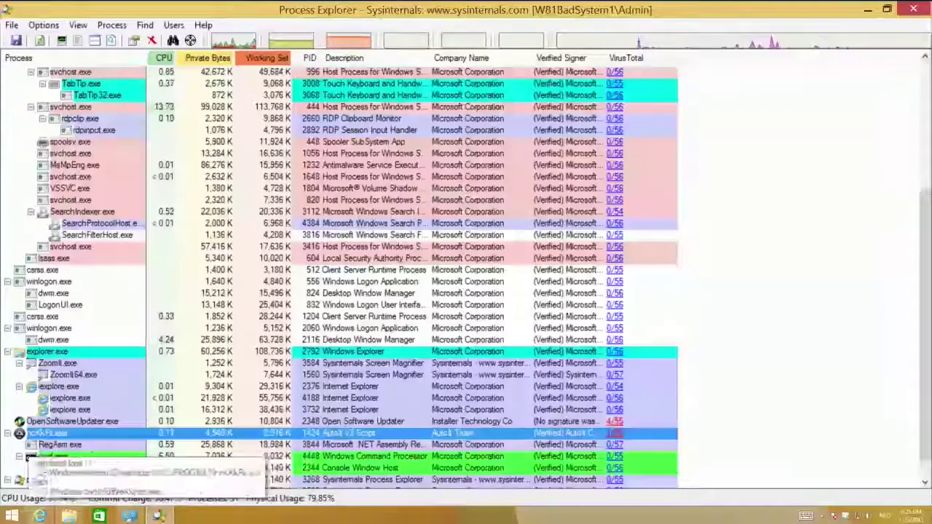
pyautogui.moveTo(44, 441)
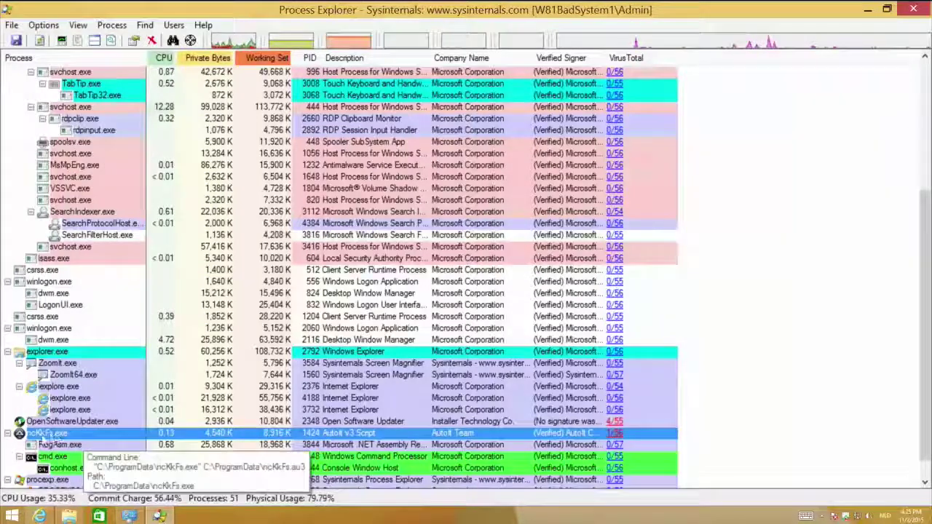
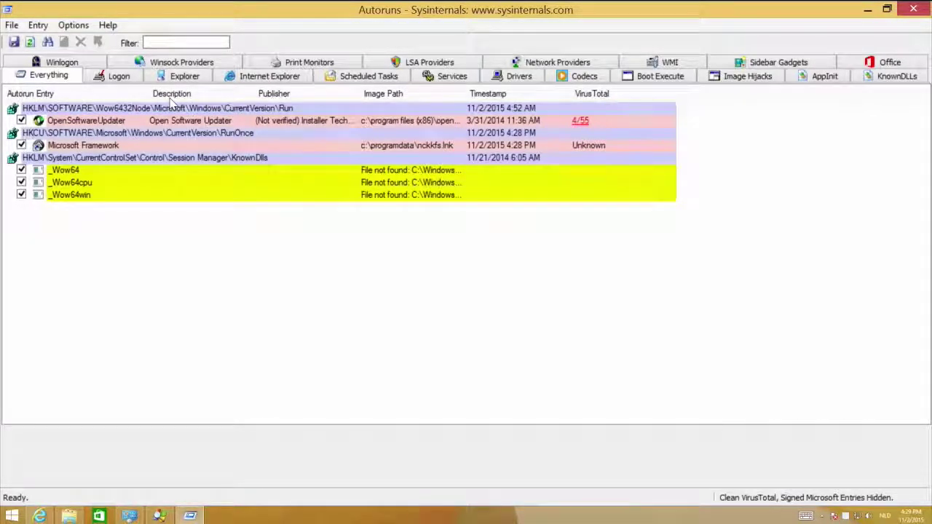
# Inspect the file details of the OpenSoftwareUpdater and Microsoft Framework entries in Autoruns, and switch back to Process Explorer
pyautogui.click(108, 121)
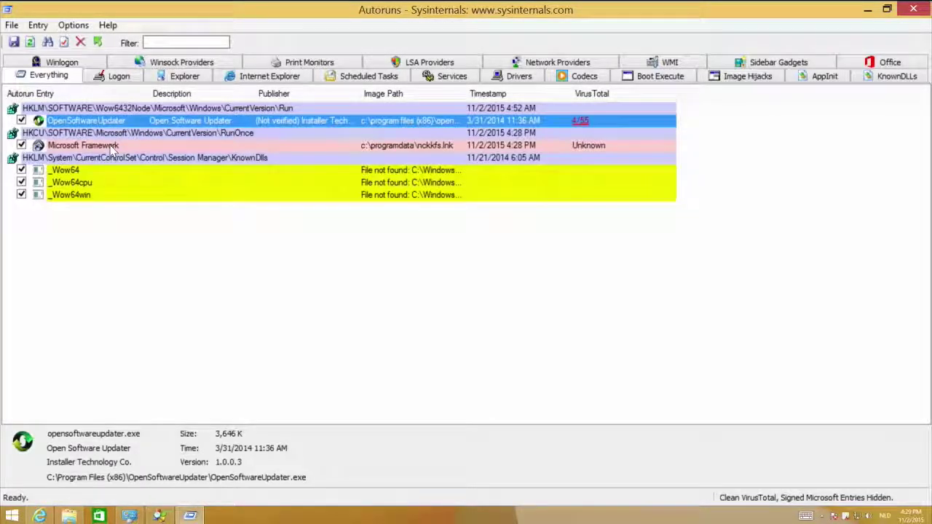
pyautogui.click(113, 146)
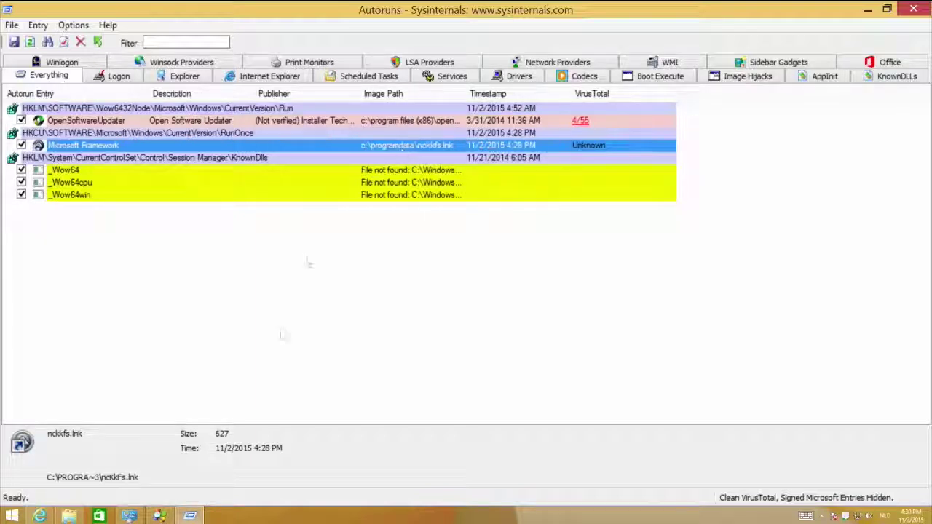
pyautogui.click(158, 516)
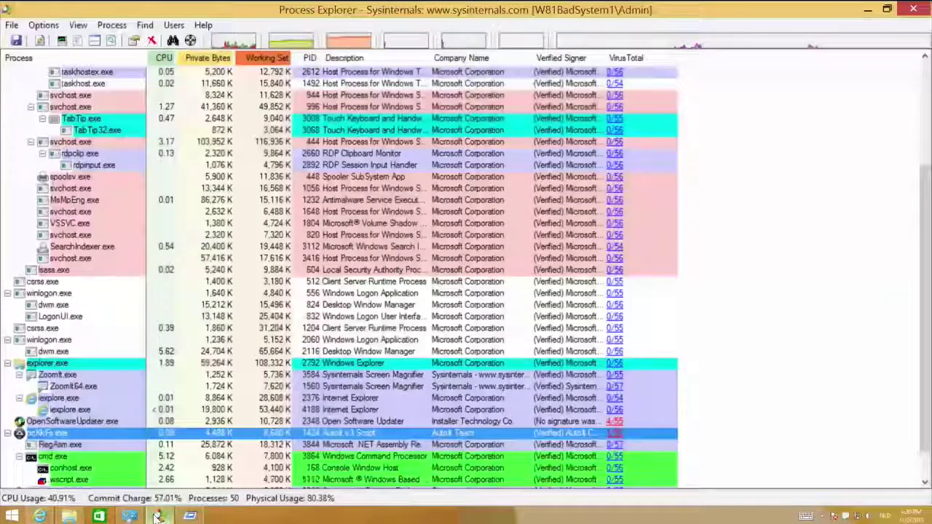
# Switch to Autoruns, delete the Microsoft Framework RunOnce entry, and refresh the scan to recheck that entry
pyautogui.moveTo(51, 440)
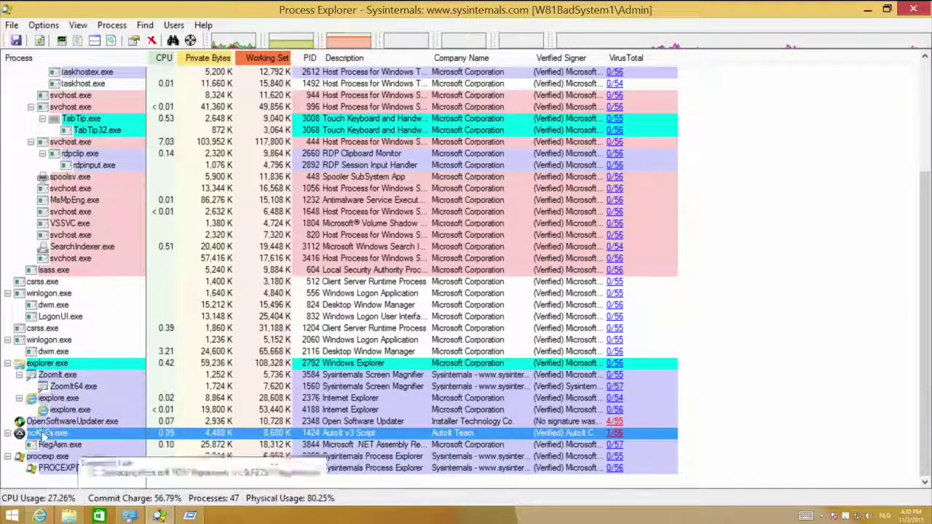
pyautogui.click(189, 516)
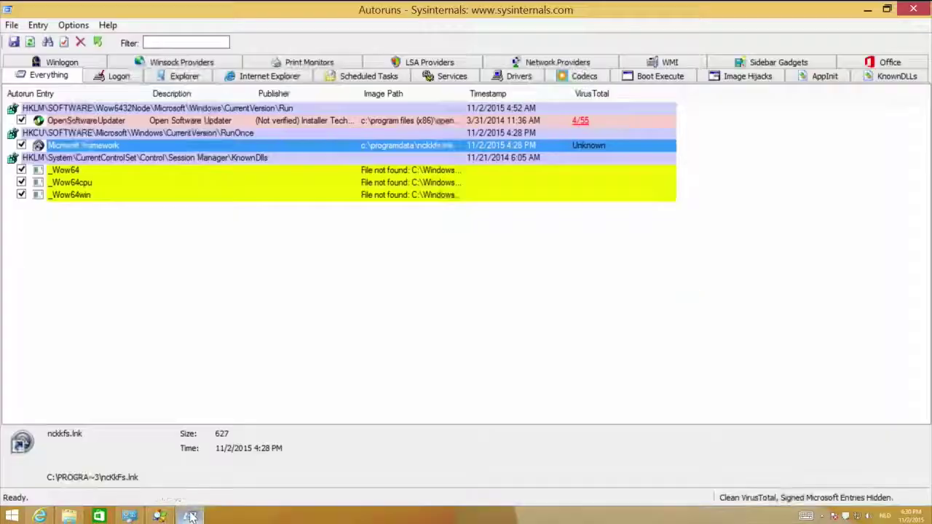
pyautogui.rightClick(93, 149)
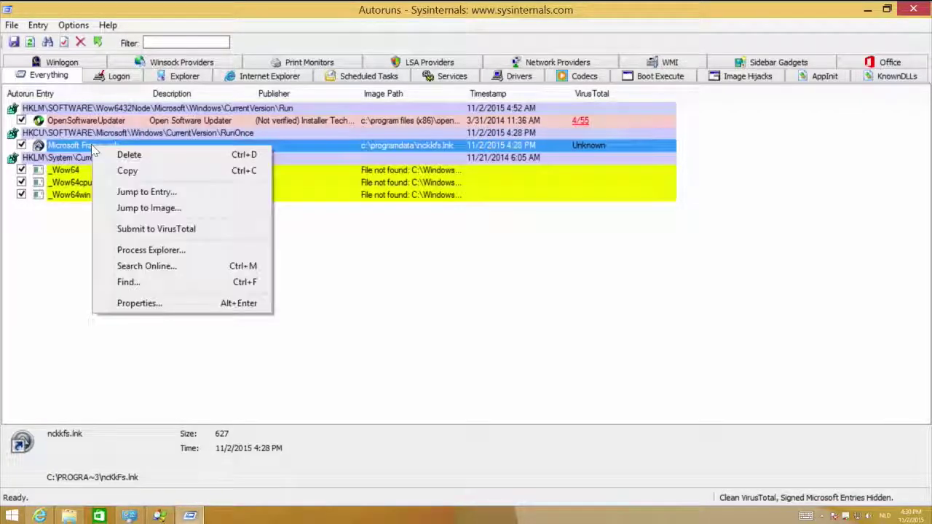
pyautogui.click(130, 154)
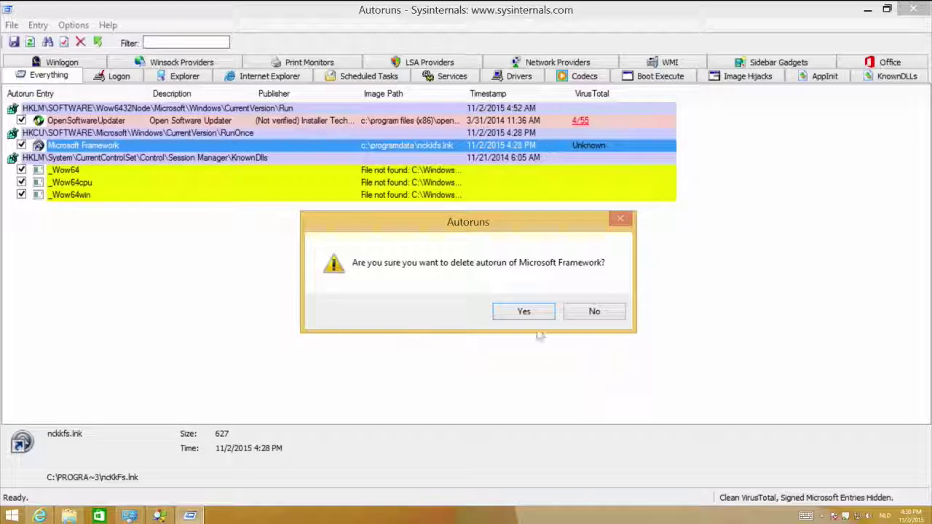
pyautogui.click(525, 312)
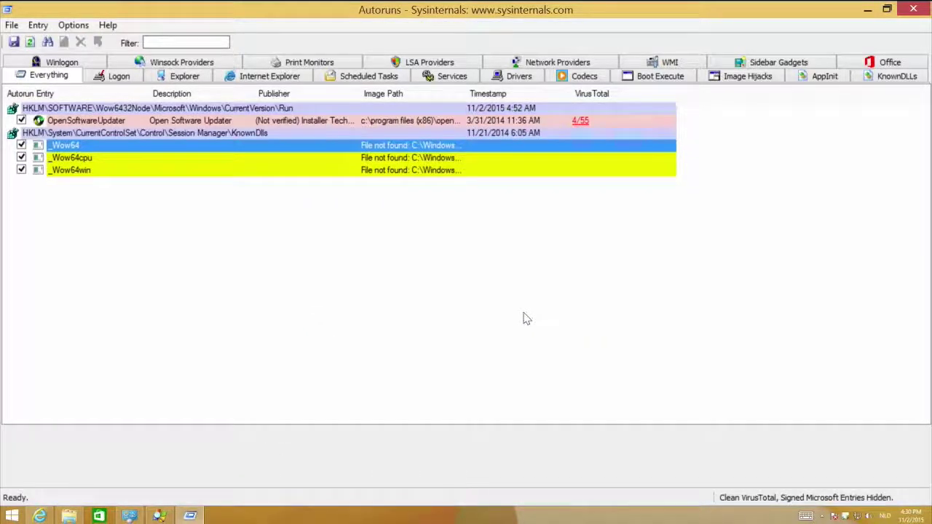
pyautogui.click(11, 25)
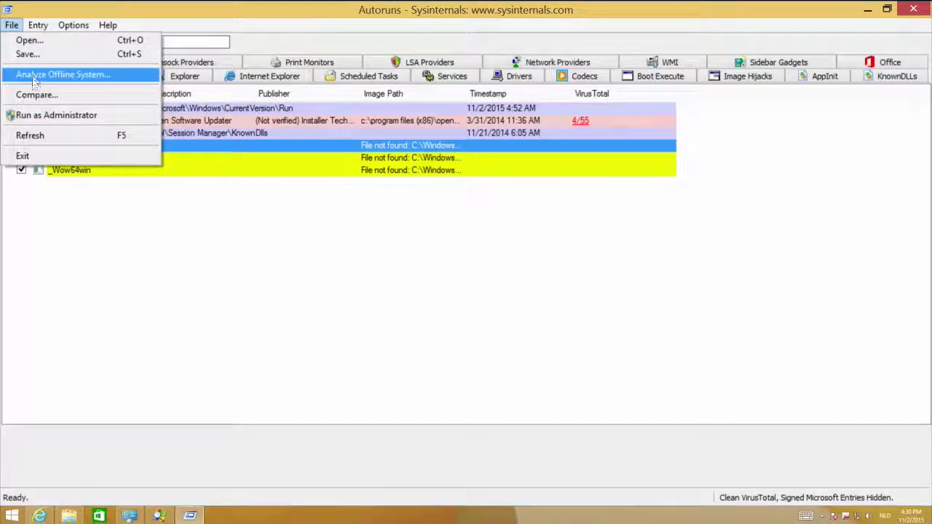
pyautogui.click(30, 135)
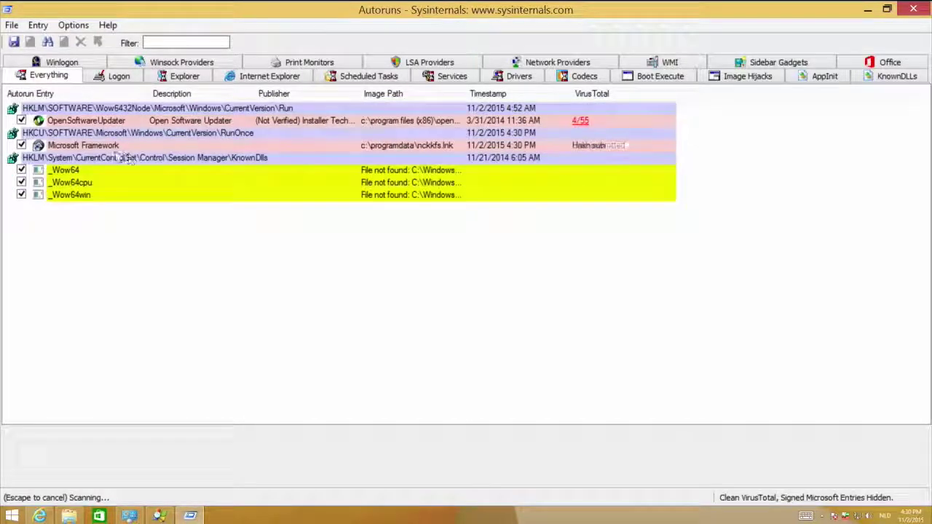
pyautogui.click(111, 145)
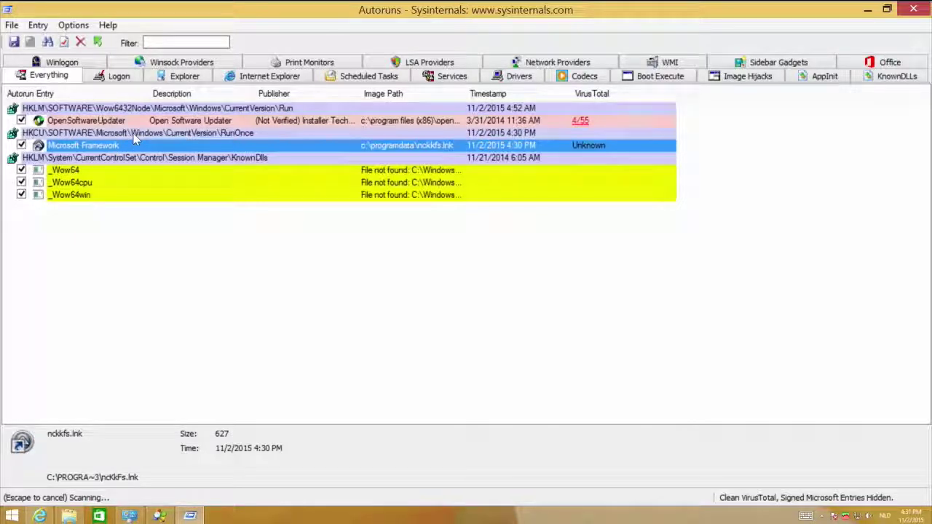
# Restore the Autoruns window beside Process Explorer, then delete the Microsoft Framework entry again and rescan the autostart entries
pyautogui.doubleClick(280, 11)
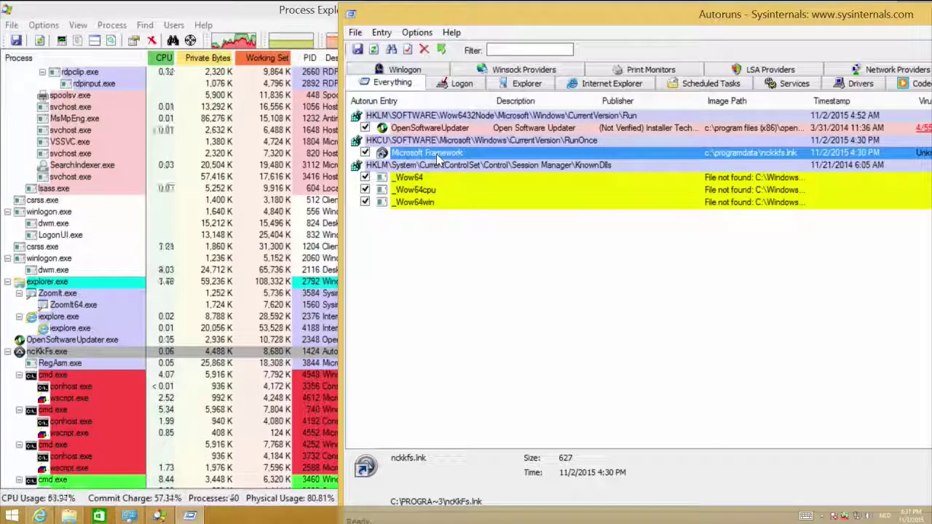
pyautogui.press('Delete')
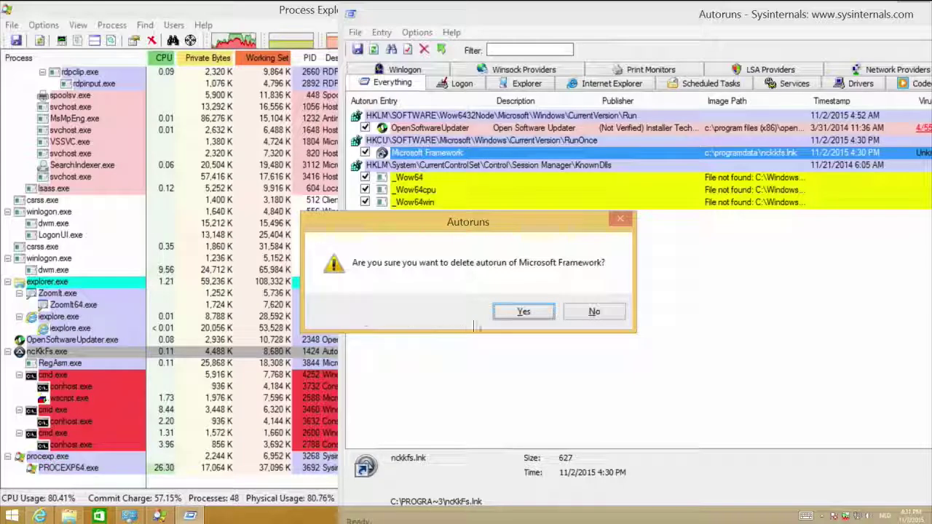
pyautogui.click(502, 311)
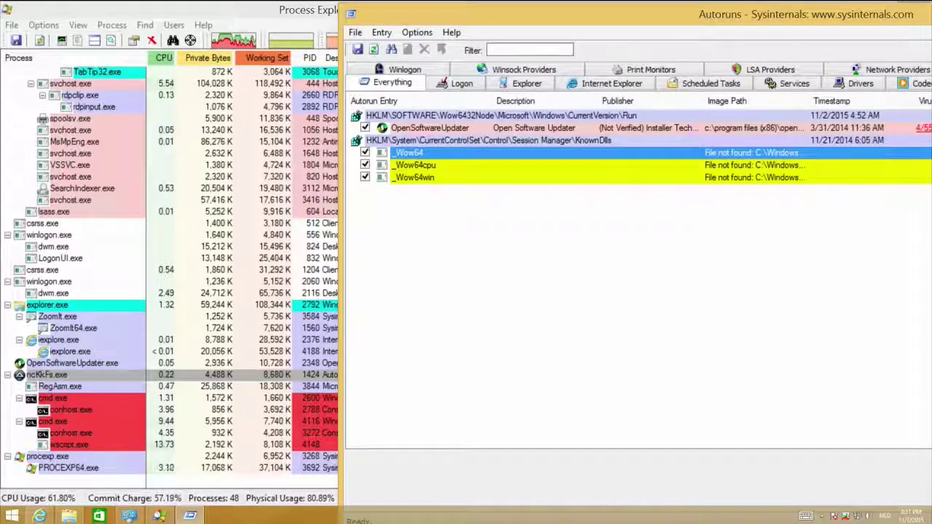
pyautogui.click(354, 32)
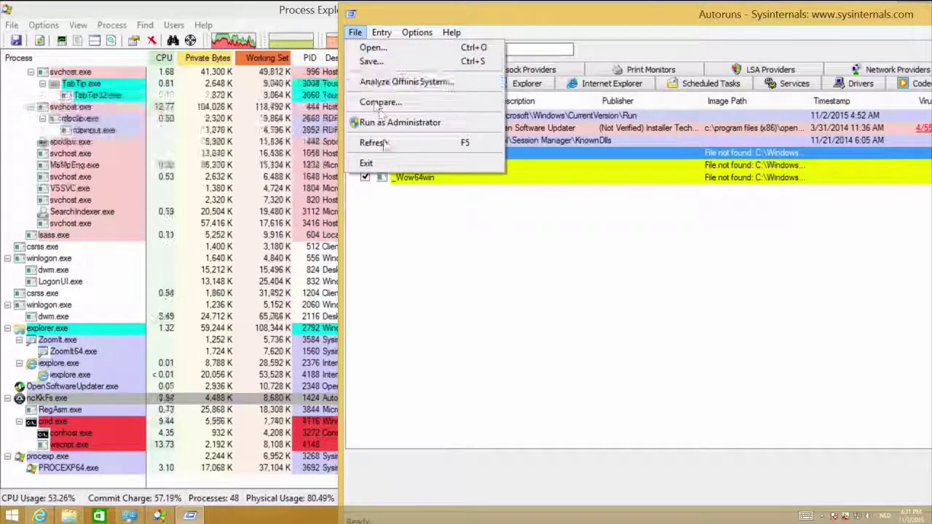
pyautogui.click(385, 143)
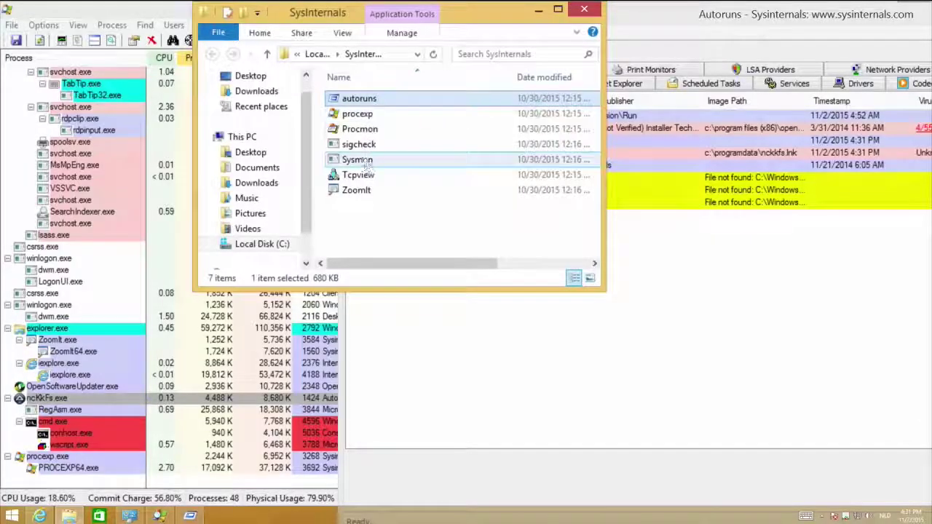
# Launch Procmon from the SysInternals folder with elevation allowed and reset its saved filter to the defaults
pyautogui.click(366, 134)
pyautogui.doubleClick(364, 134)
pyautogui.click(517, 277)
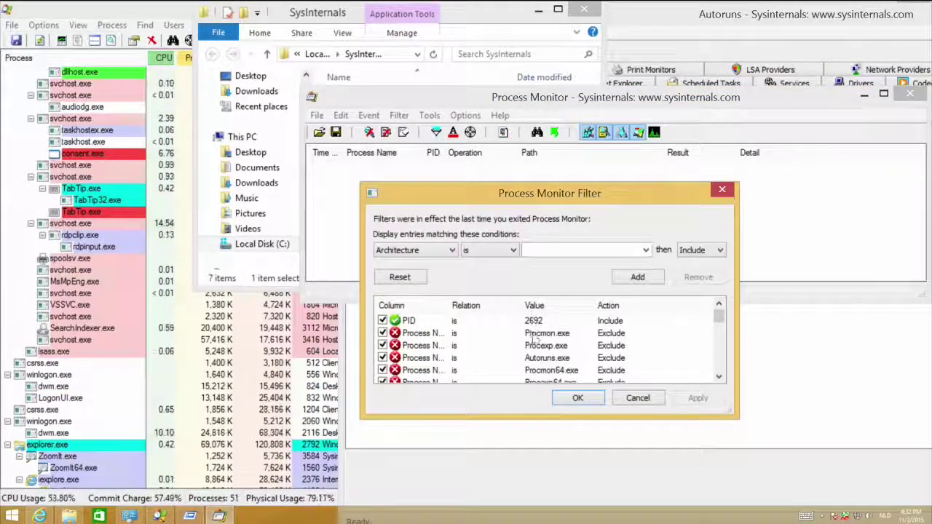
pyautogui.click(420, 277)
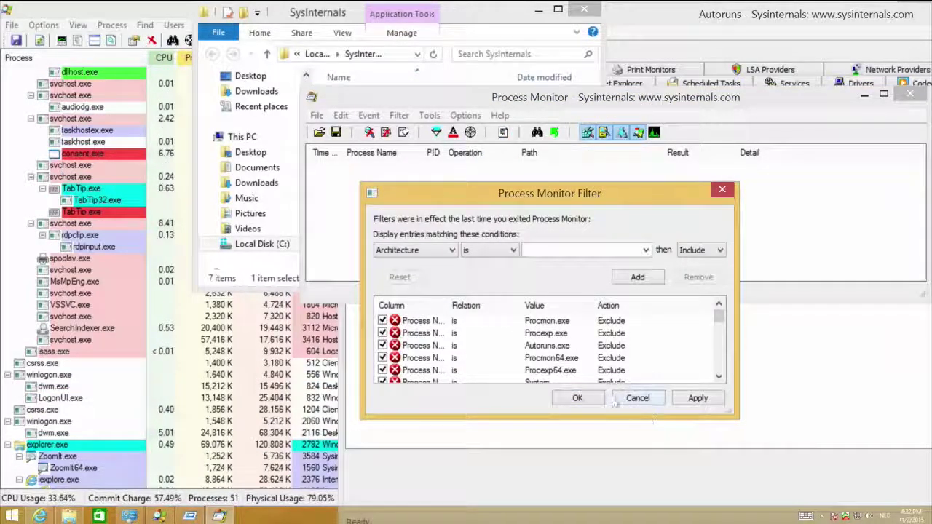
pyautogui.click(583, 399)
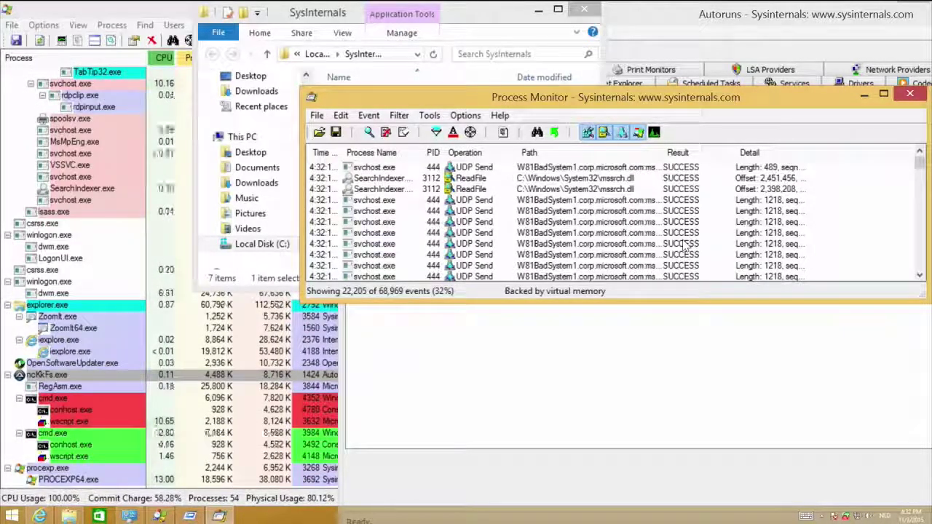
# Delete the Microsoft Framework entry in Autoruns while Process Monitor records, then switch to Process Monitor and stop the capture
pyautogui.click(635, 62)
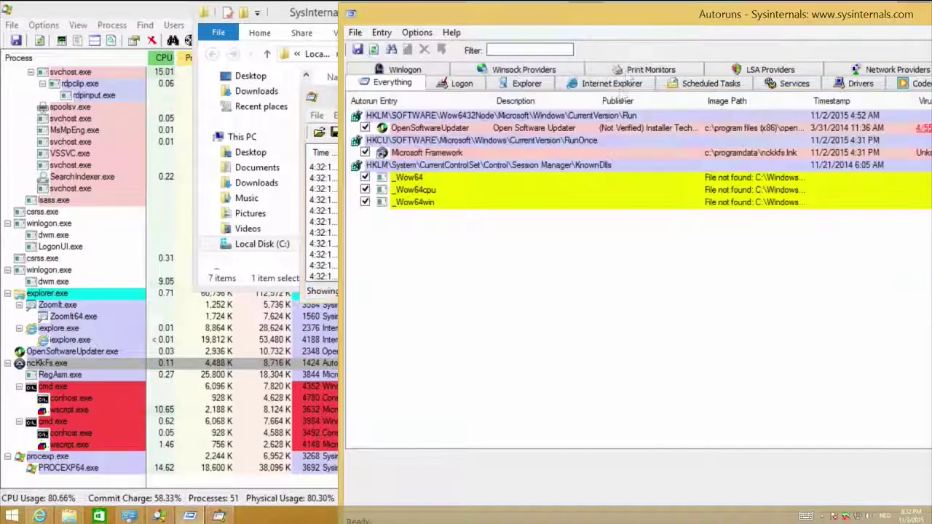
pyautogui.click(500, 156)
pyautogui.press('Delete')
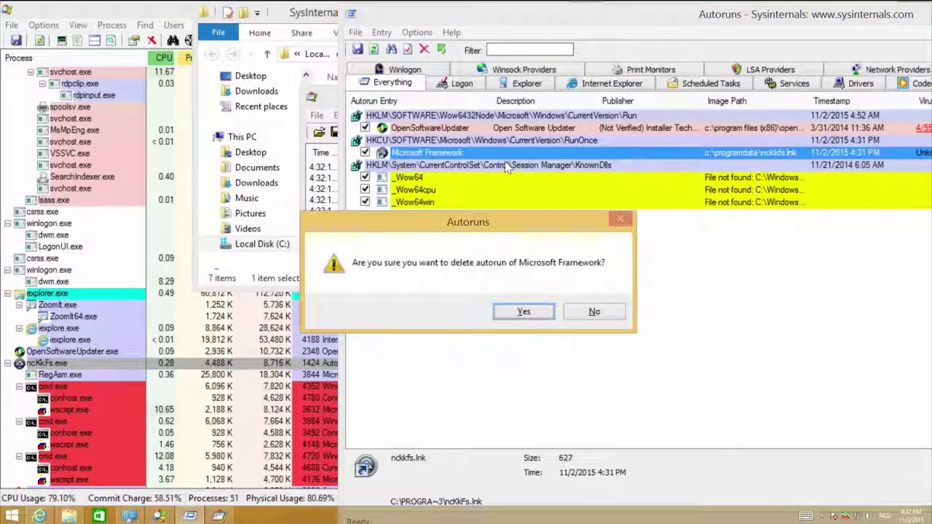
pyautogui.click(524, 312)
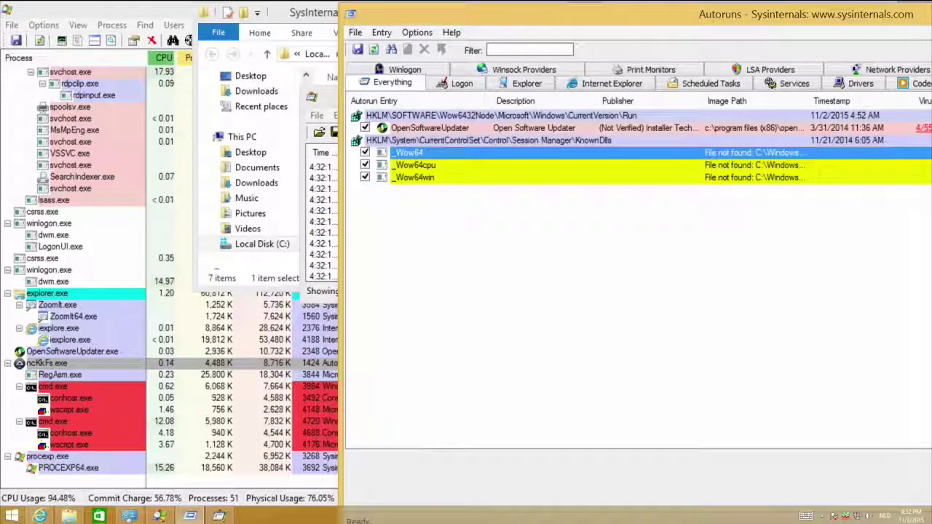
pyautogui.click(220, 515)
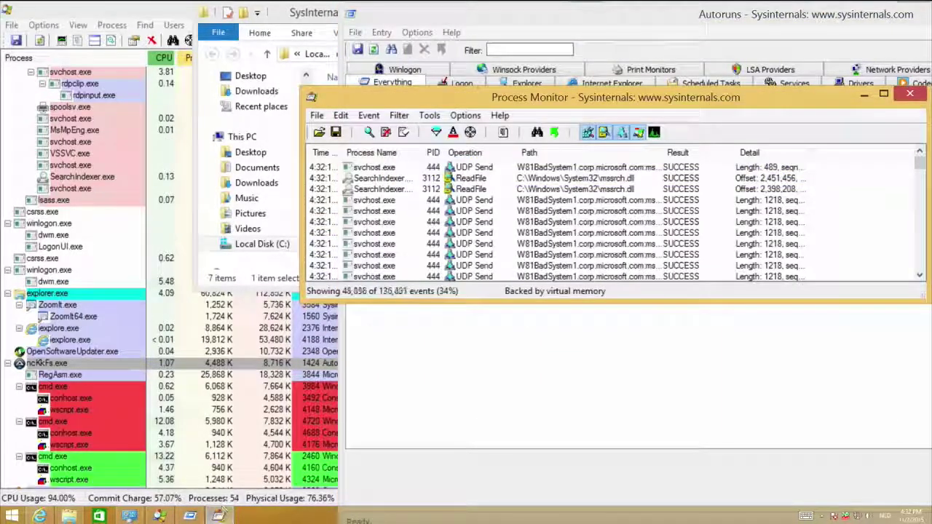
pyautogui.click(369, 133)
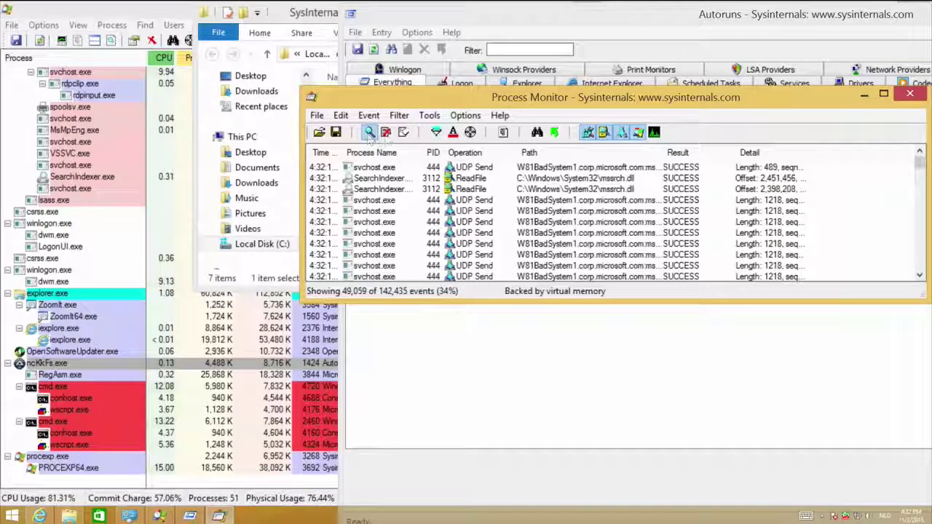
# Search the captured Process Monitor events for "runonc"
pyautogui.click(537, 133)
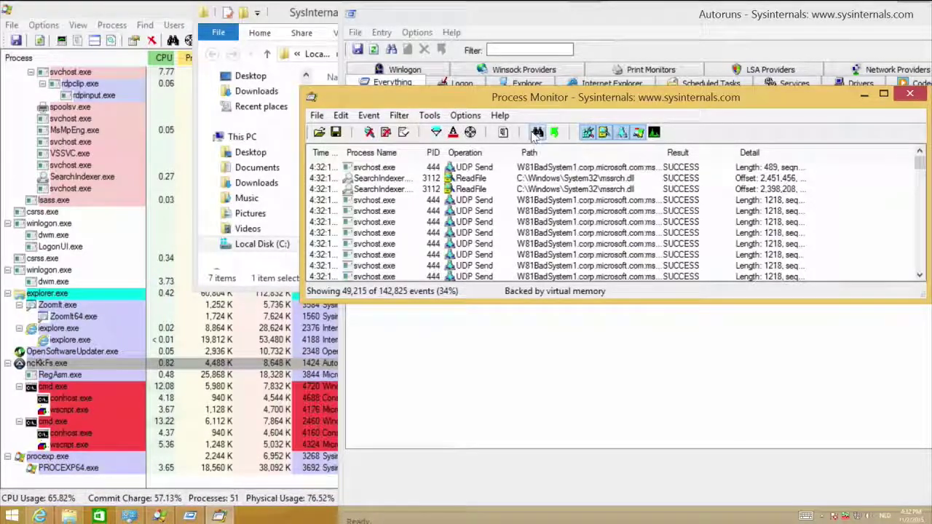
pyautogui.write('runonc')
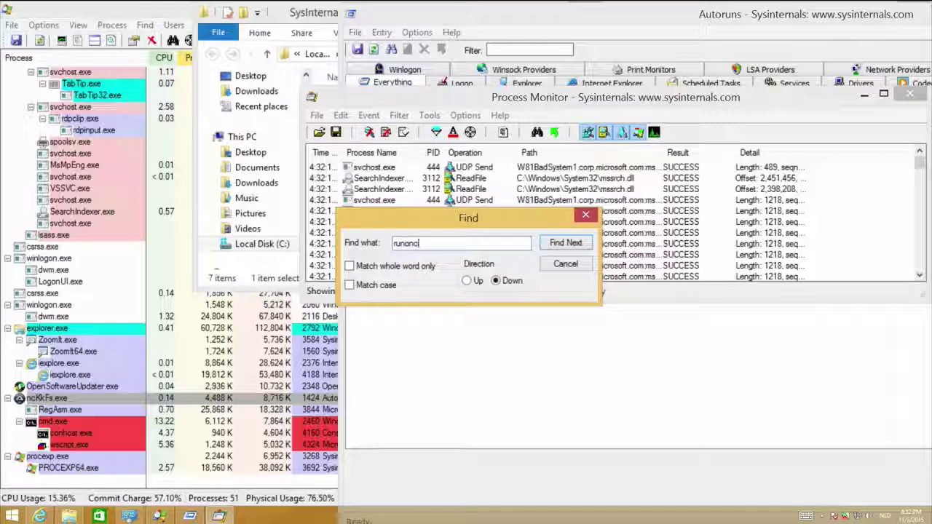
pyautogui.press('Return')
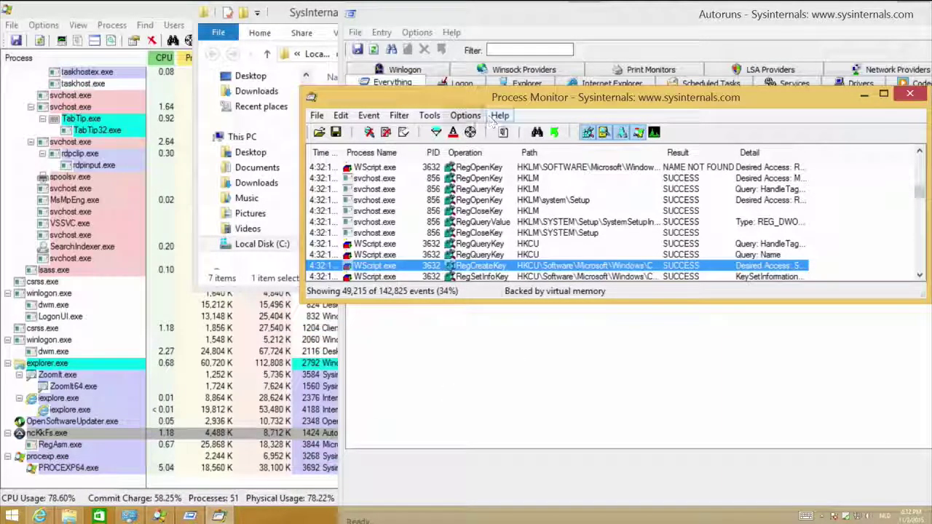
# Open the process tree for the found WScript.exe event and examine its command line and parent processes
pyautogui.click(429, 116)
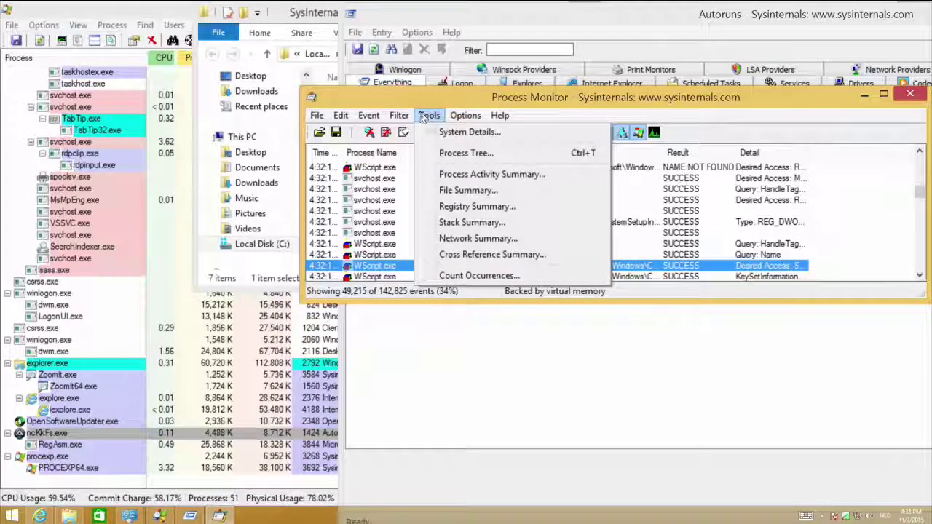
pyautogui.click(459, 154)
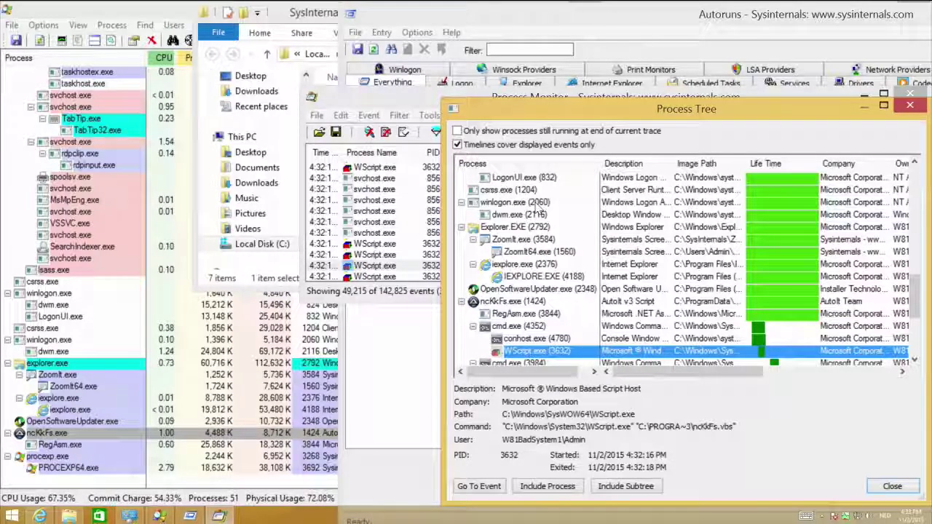
pyautogui.scroll(-1, 595, 261)
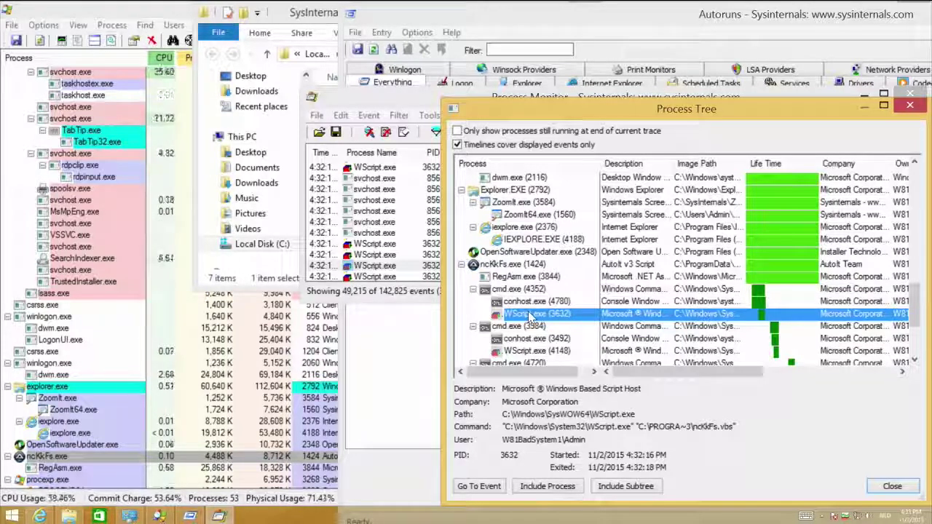
# Switch to Process Explorer and suspend the ncKkFs.exe process
pyautogui.click(51, 457)
pyautogui.rightClick(51, 457)
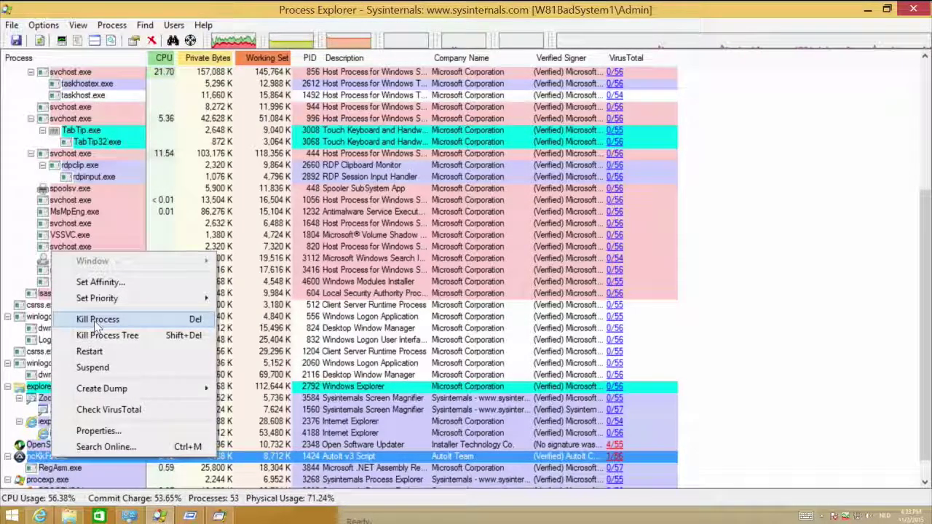
pyautogui.click(93, 368)
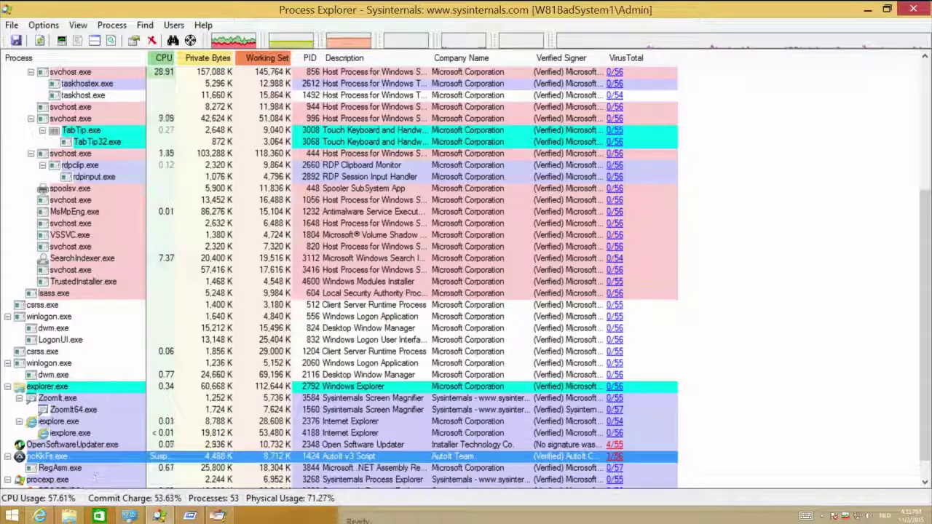
# Rescan the autostart entries in Autoruns and delete the Microsoft Framework RunOnce entry with ncKkFs.exe suspended
pyautogui.click(190, 516)
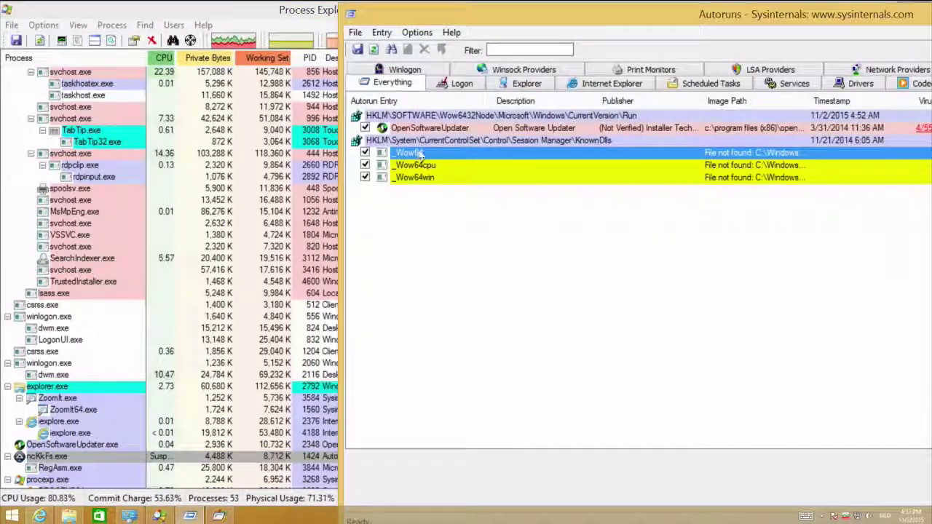
pyautogui.click(355, 33)
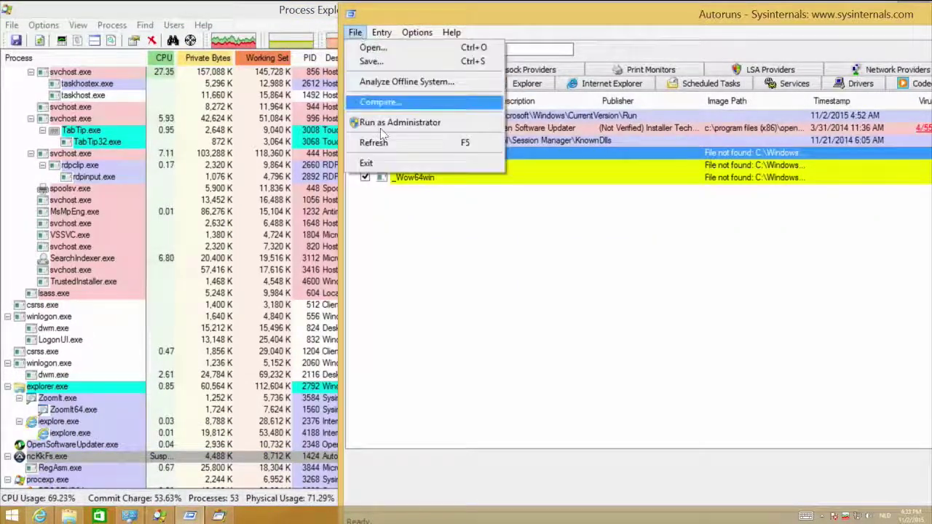
pyautogui.click(427, 142)
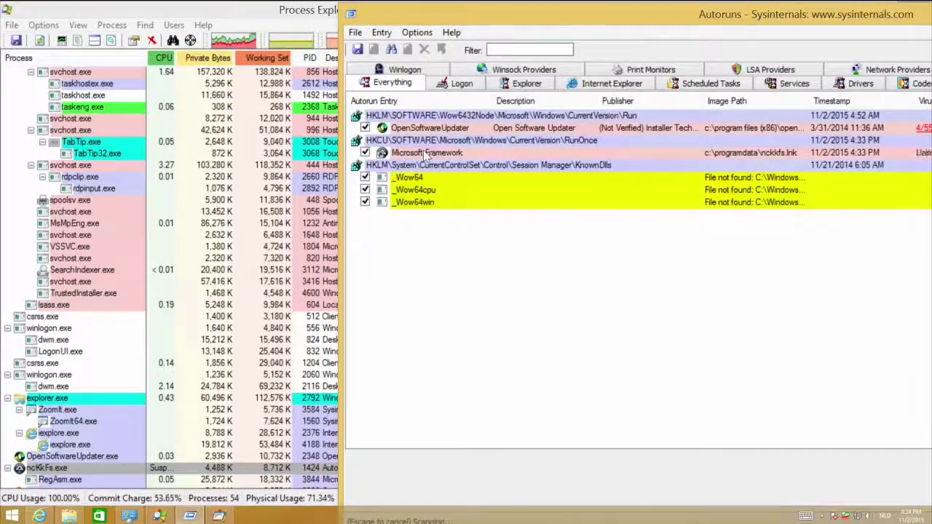
pyautogui.click(427, 153)
pyautogui.rightClick(427, 152)
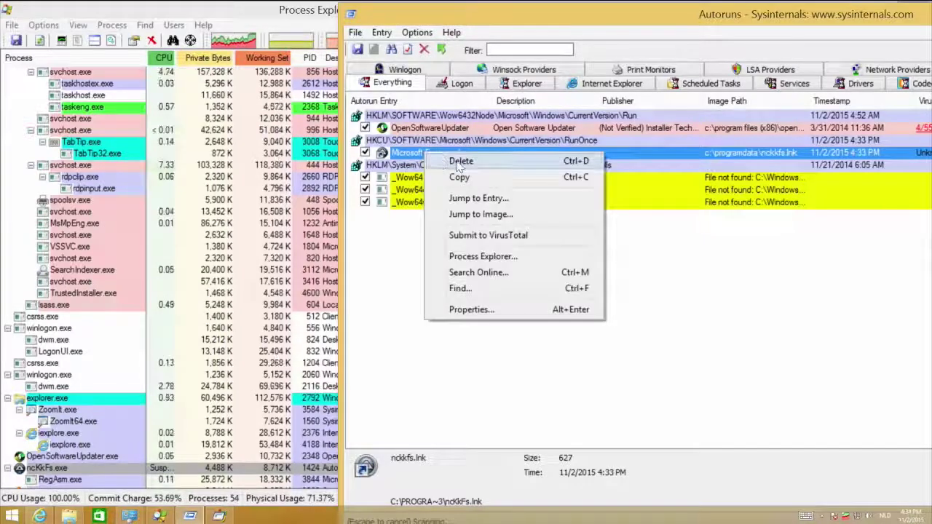
pyautogui.click(459, 161)
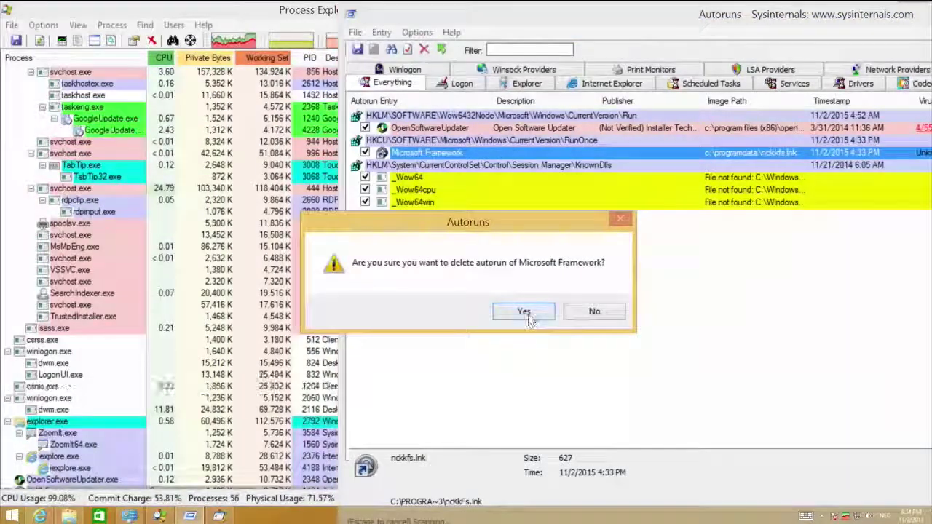
pyautogui.click(525, 312)
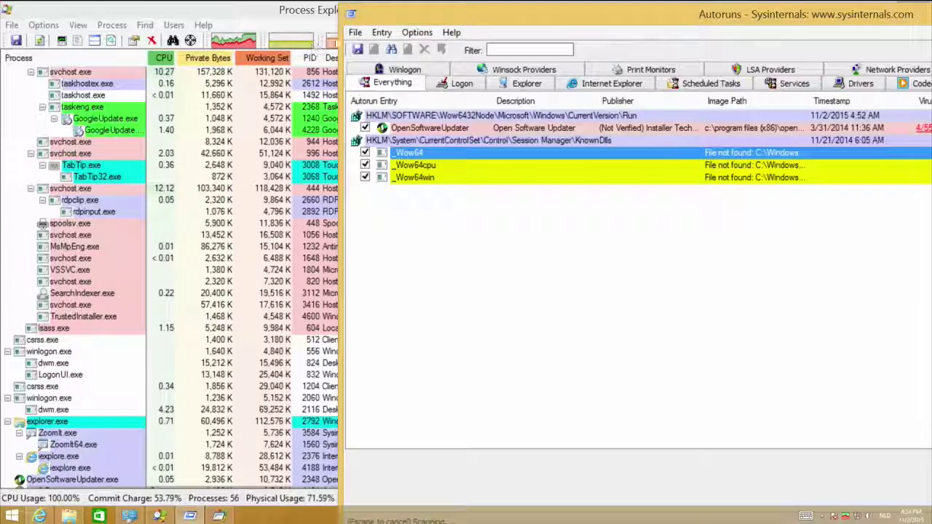
# Rescan the autostart entries in Autoruns and kill the suspended ncKkFs.exe process in Process Explorer
pyautogui.click(355, 32)
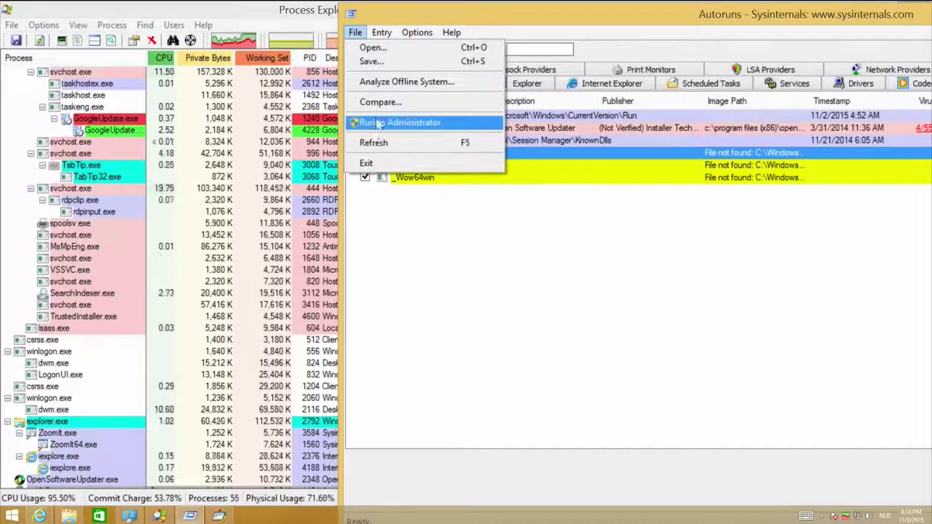
pyautogui.click(375, 143)
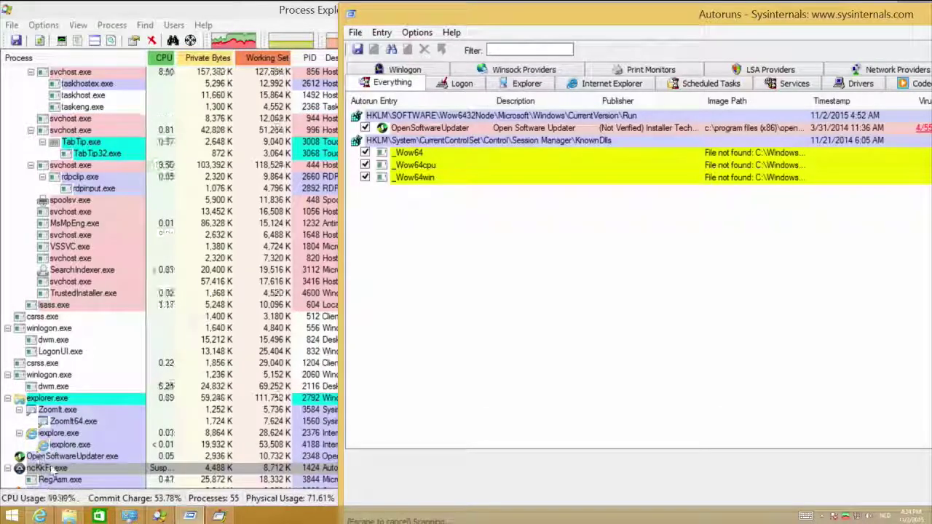
pyautogui.scroll(-2, 51, 468)
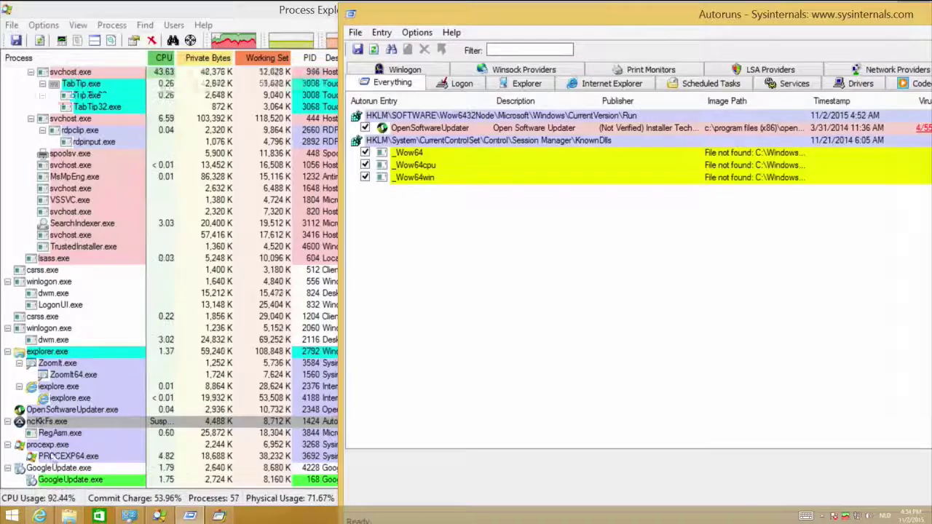
pyautogui.rightClick(42, 412)
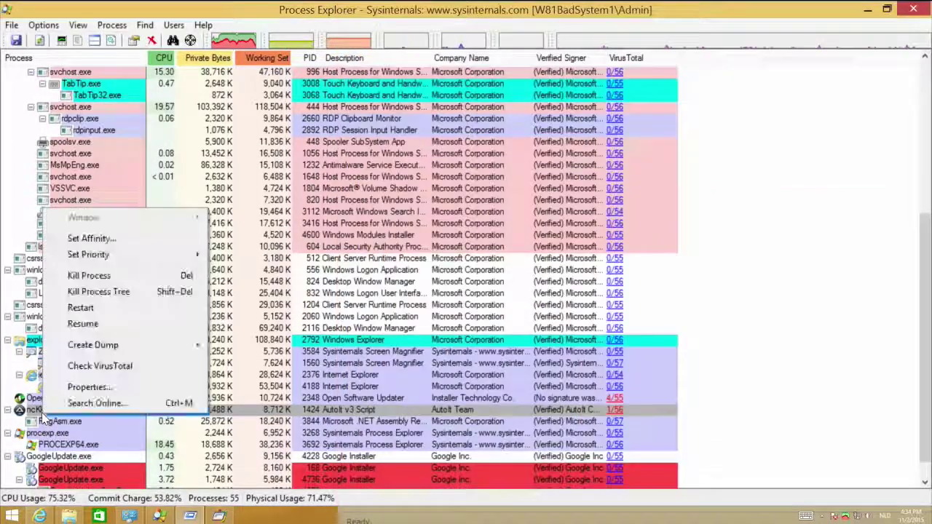
pyautogui.click(89, 275)
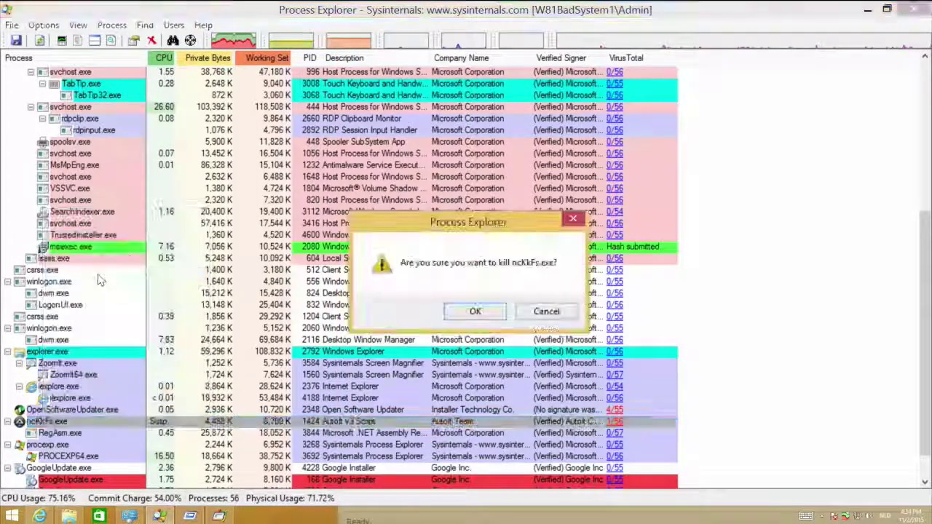
pyautogui.click(475, 312)
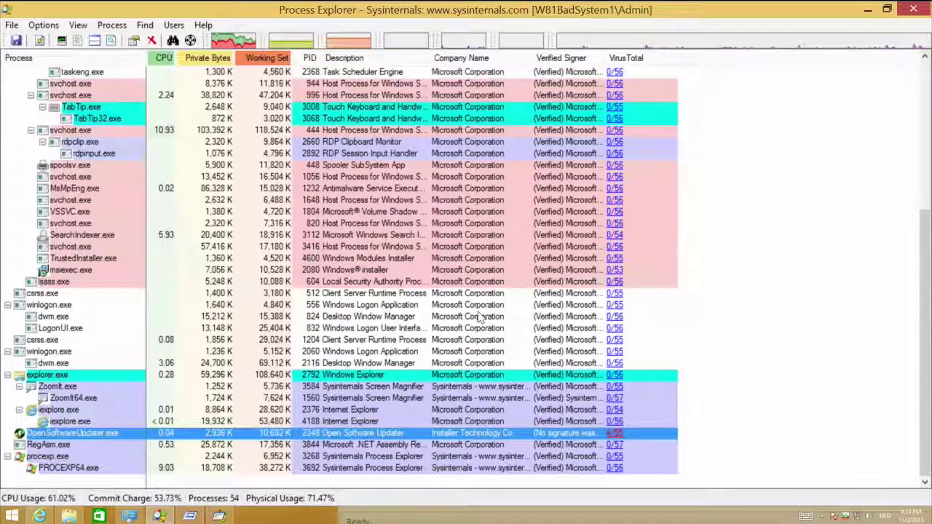
pyautogui.moveTo(69, 431)
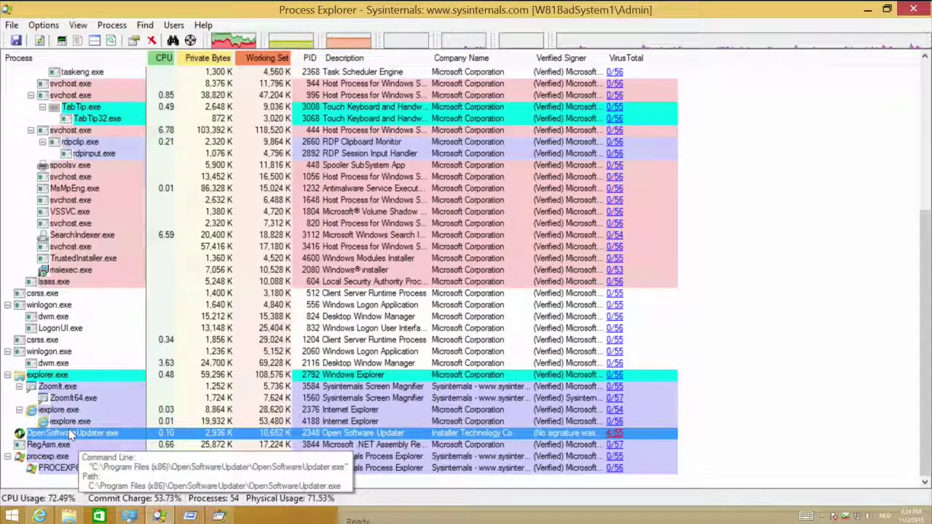
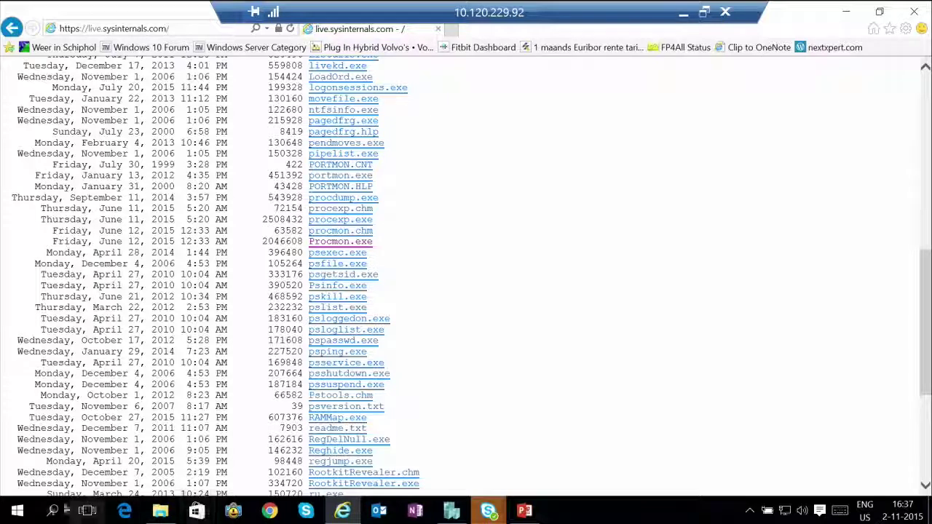
# Open an elevated Command Prompt on the Windows 10 machine and change to the \SysInternals directory
pyautogui.rightClick(17, 511)
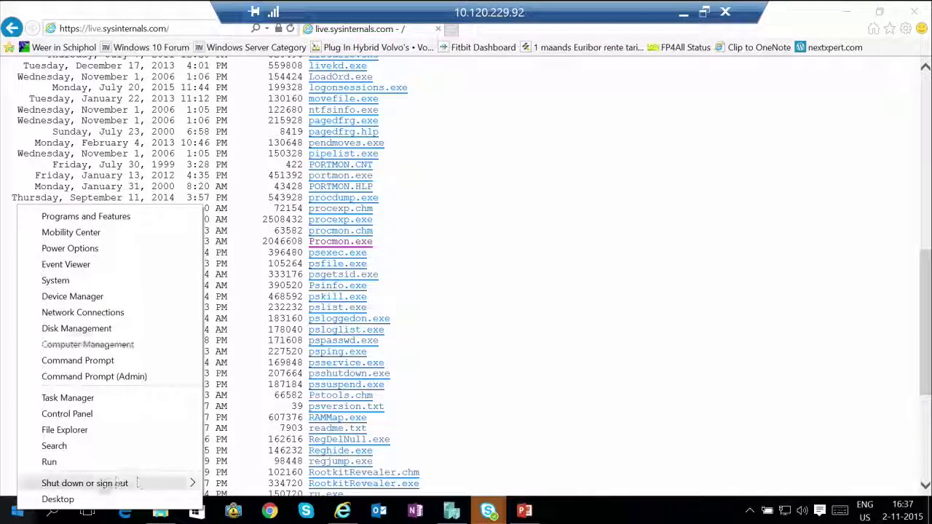
pyautogui.click(94, 377)
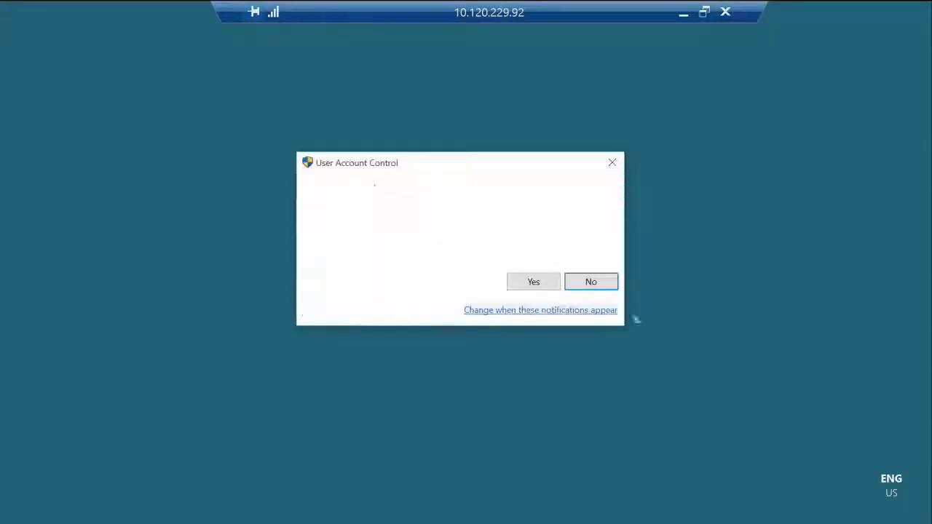
pyautogui.click(542, 282)
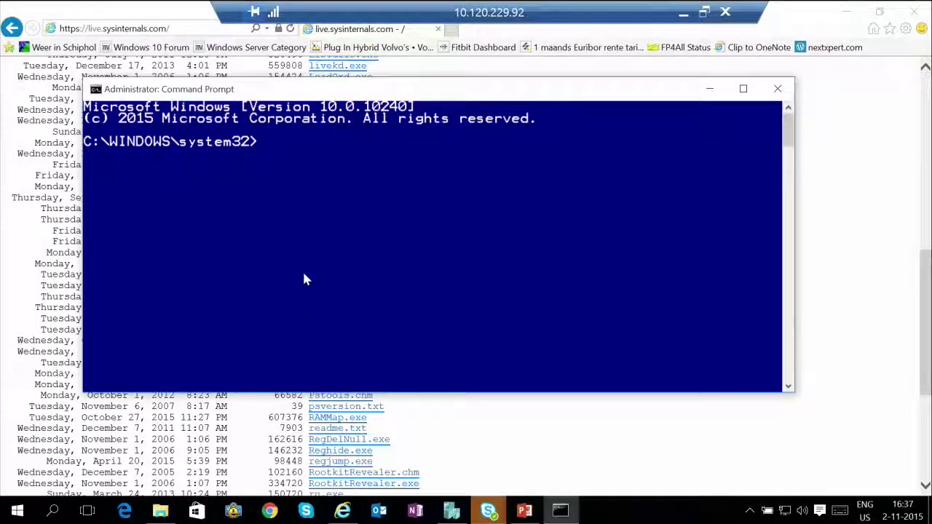
pyautogui.write('cd \\sy')
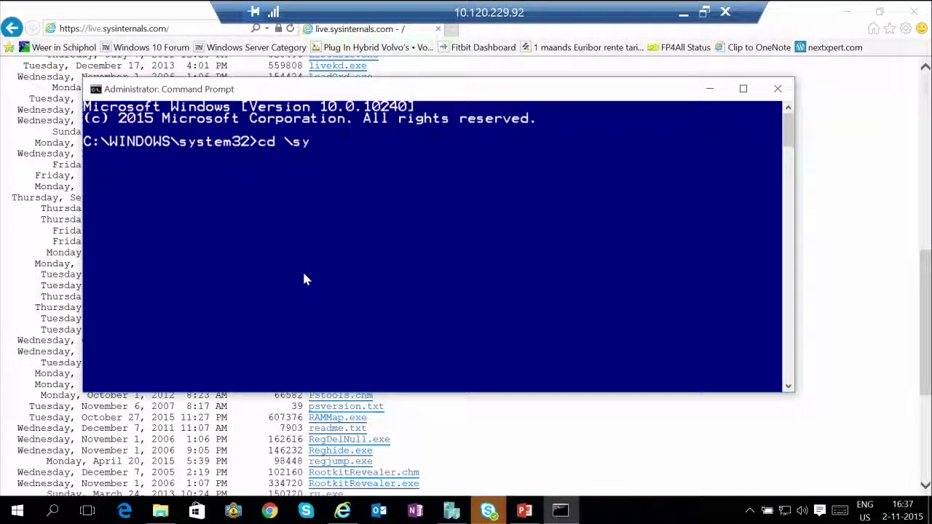
pyautogui.press('Tab')
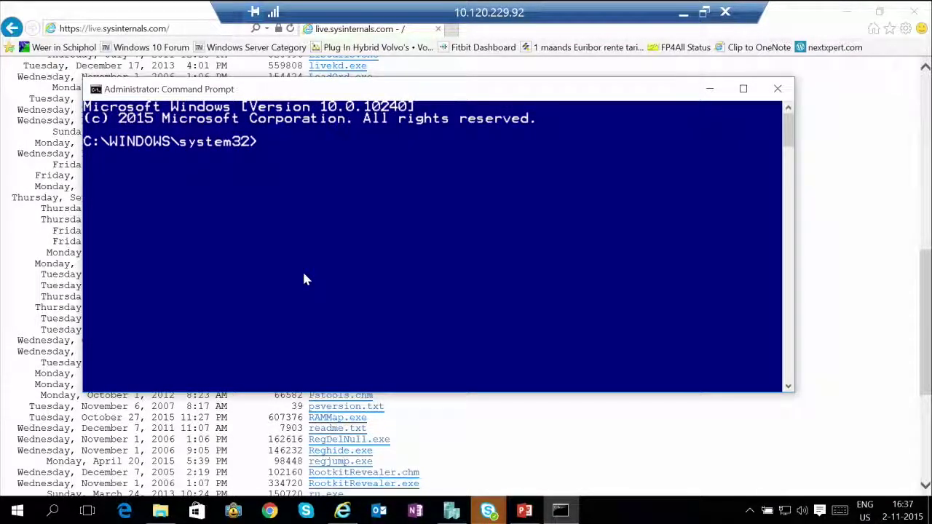
pyautogui.press('Return')
# Display the current Sysmon configuration by running Sysmon.exe -c
pyautogui.write('ssy')
pyautogui.press('BackSpace')
pyautogui.press('BackSpace')
pyautogui.write('ys')
pyautogui.press('Tab')
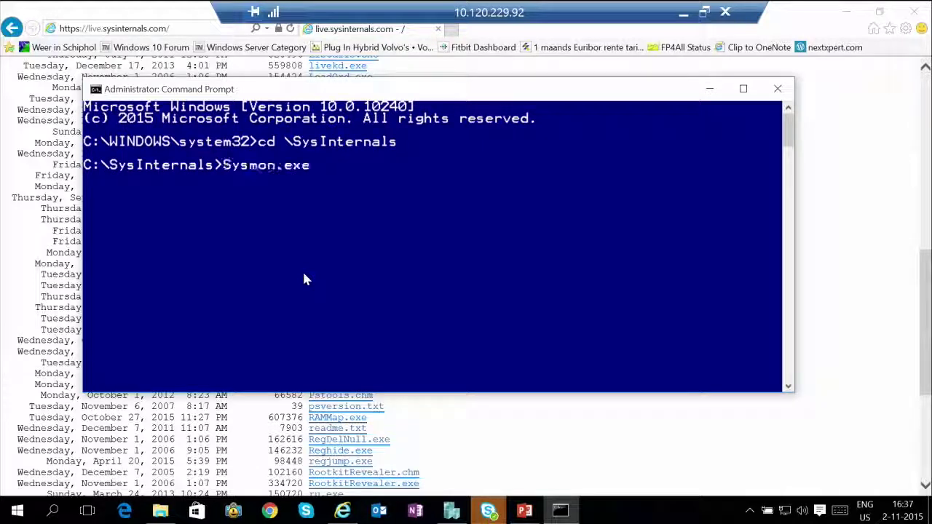
pyautogui.write('-c')
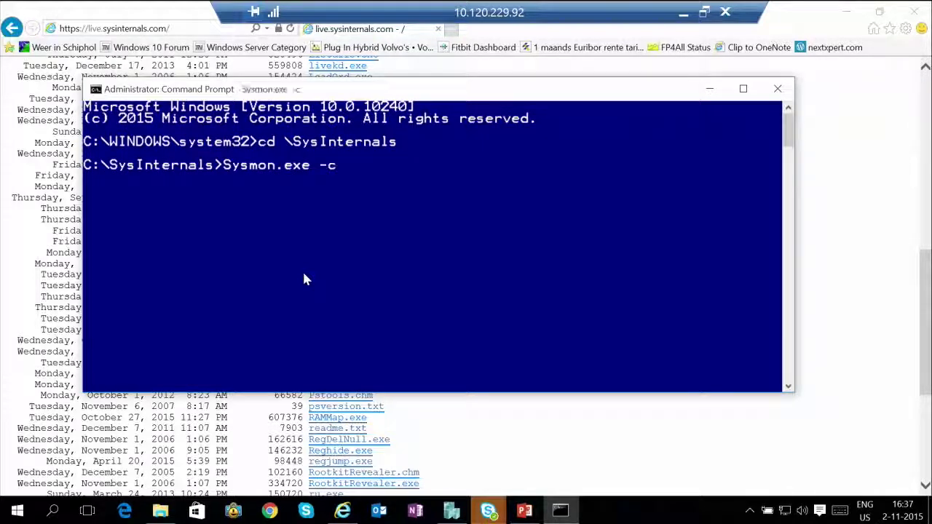
pyautogui.press('Return')
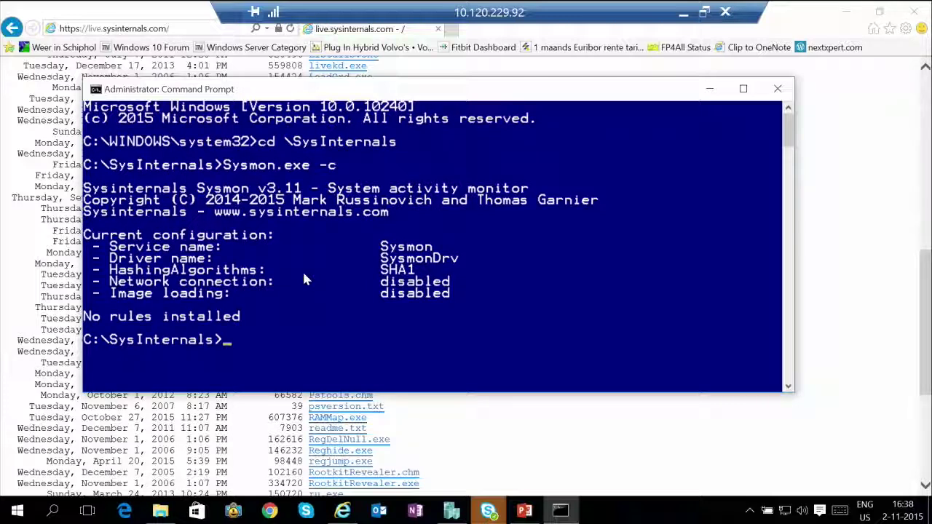
# Open Event Viewer and expand Applications and Services Logs down to Microsoft > Windows
pyautogui.rightClick(18, 511)
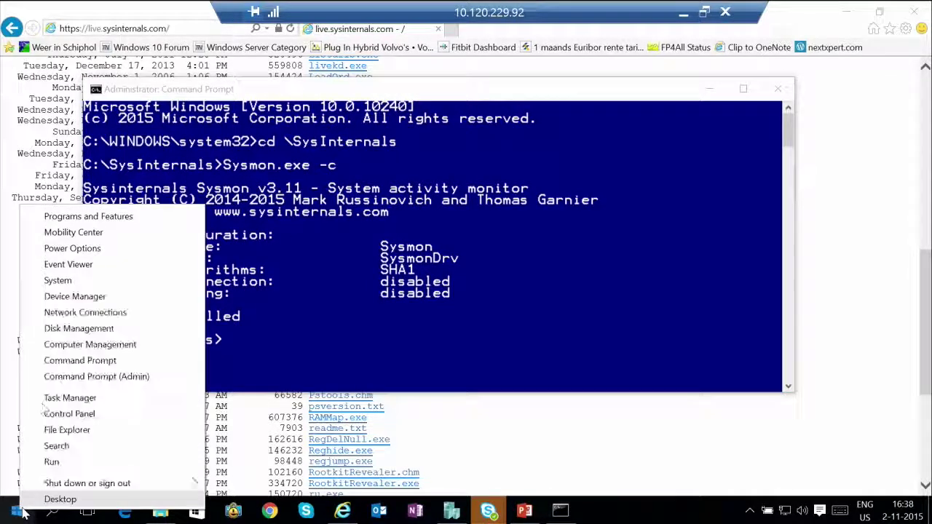
pyautogui.click(93, 248)
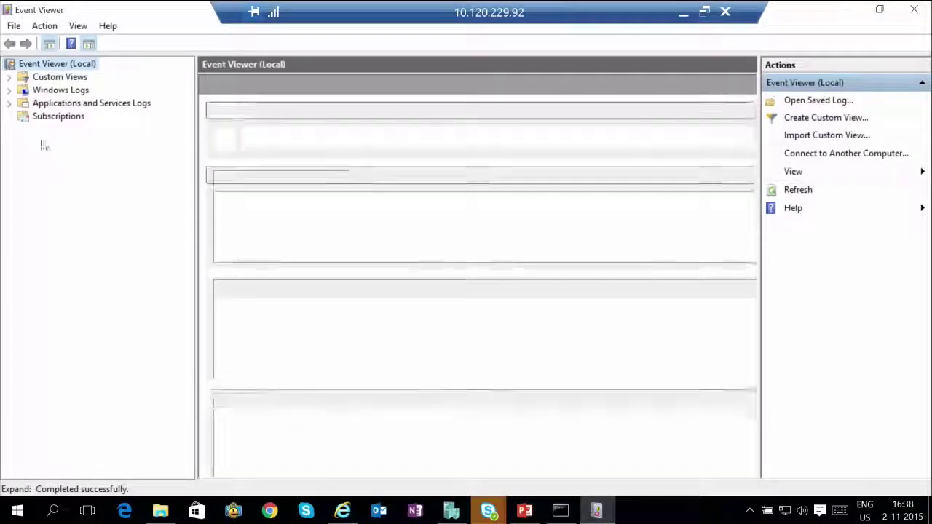
pyautogui.click(10, 91)
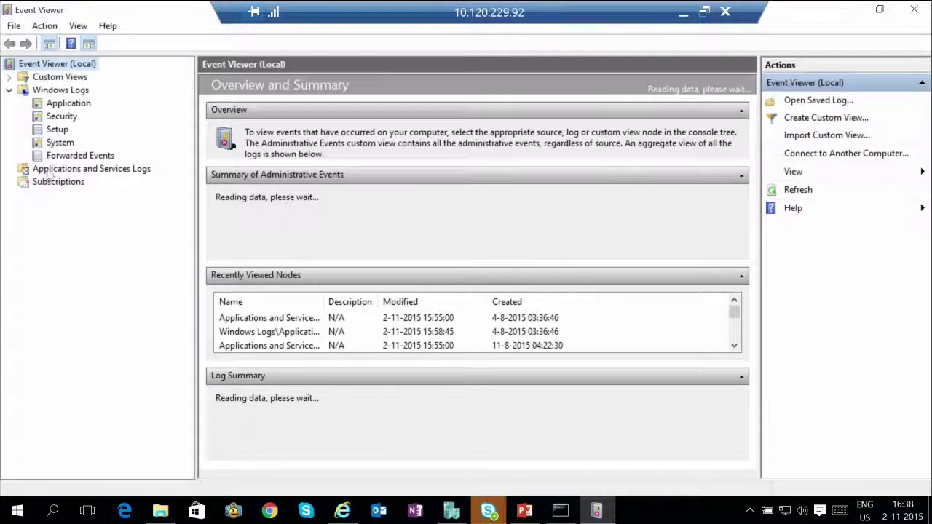
pyautogui.click(69, 171)
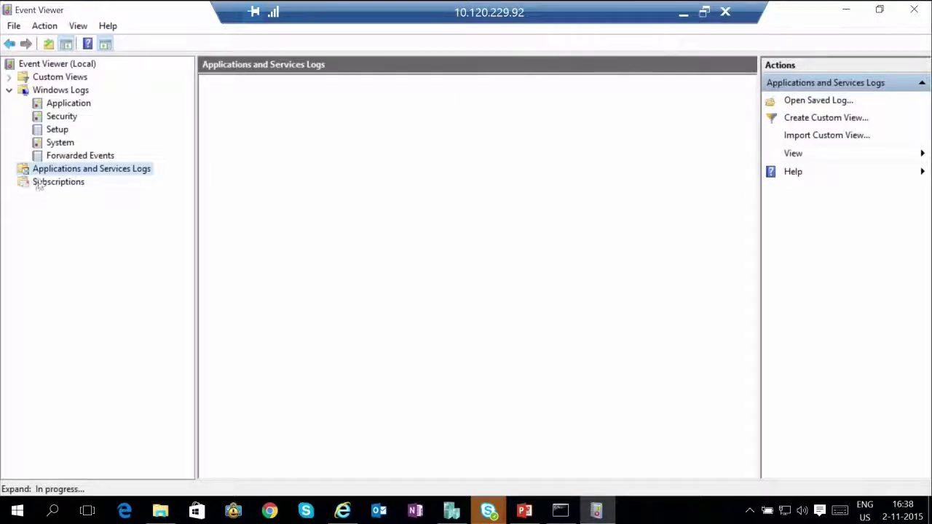
pyautogui.click(23, 234)
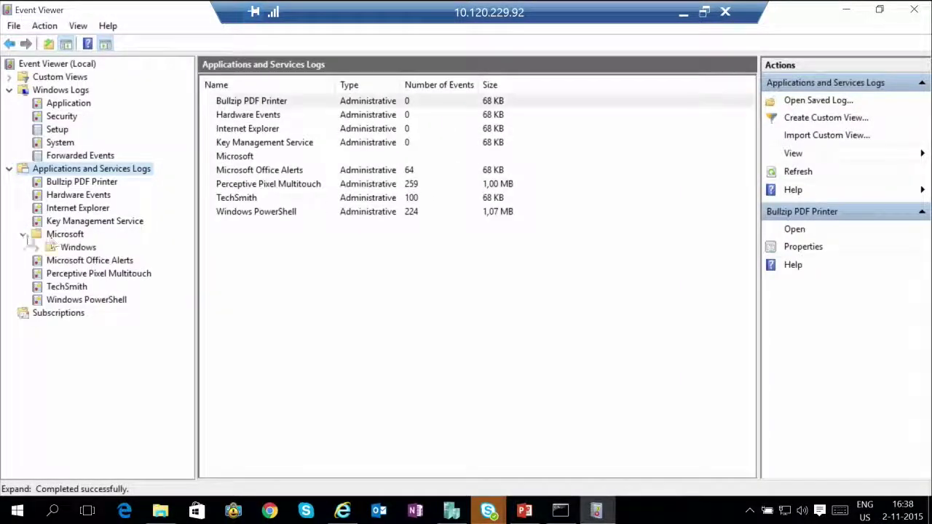
pyautogui.doubleClick(55, 248)
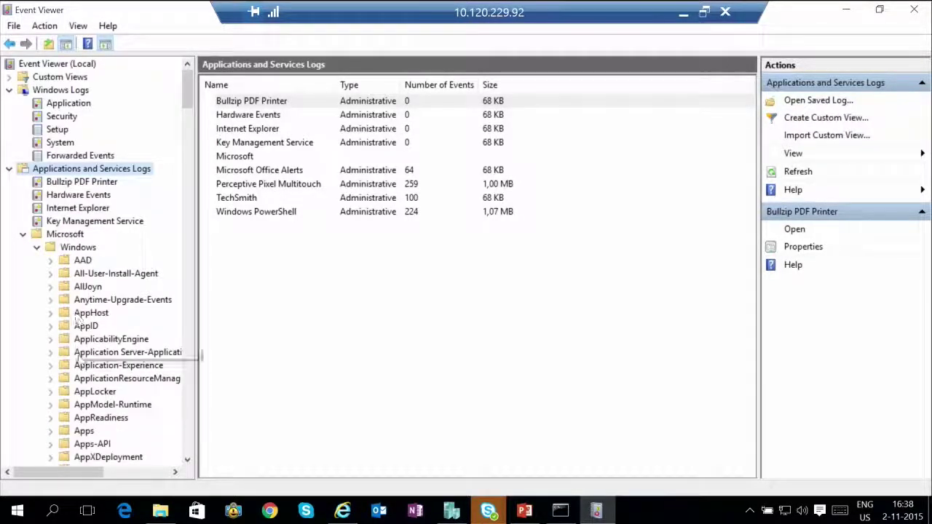
# Find the Sysmon folder among the Windows logs and open its Operational log
pyautogui.click(98, 353)
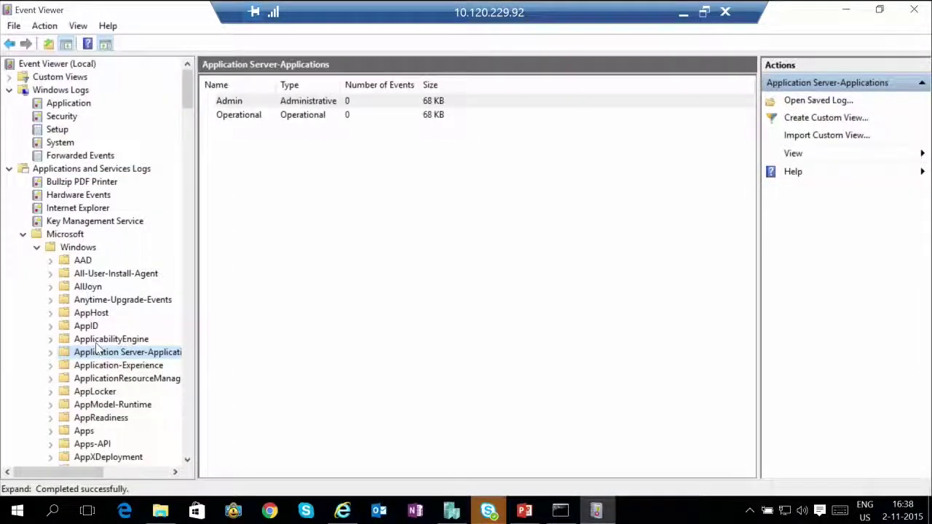
pyautogui.write('sysmon')
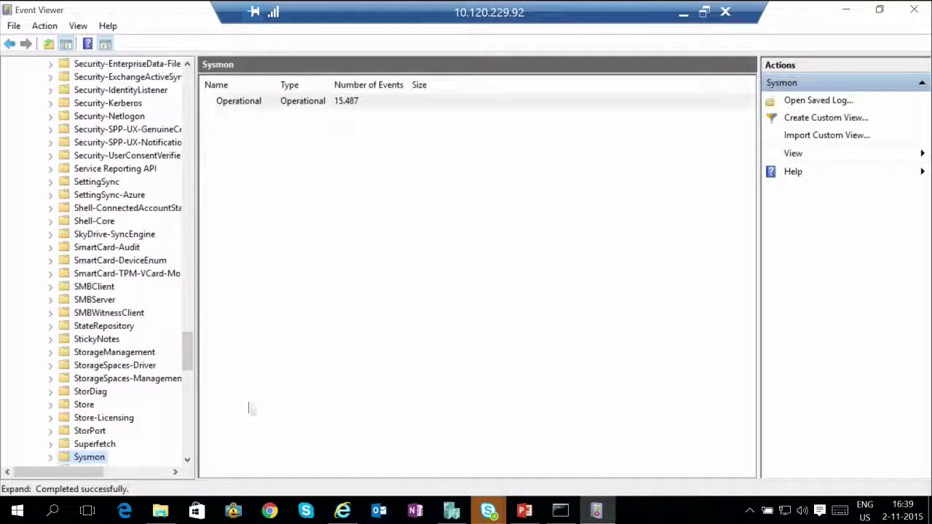
pyautogui.click(51, 458)
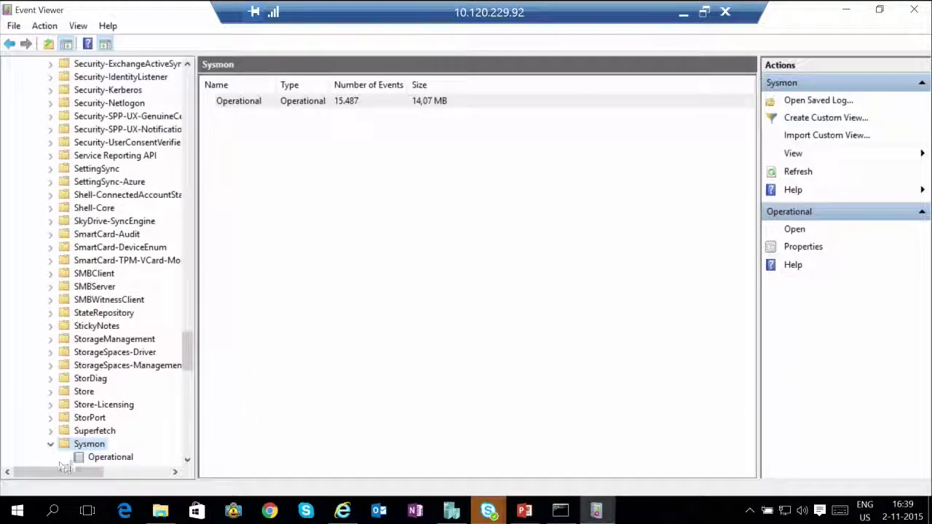
pyautogui.click(121, 462)
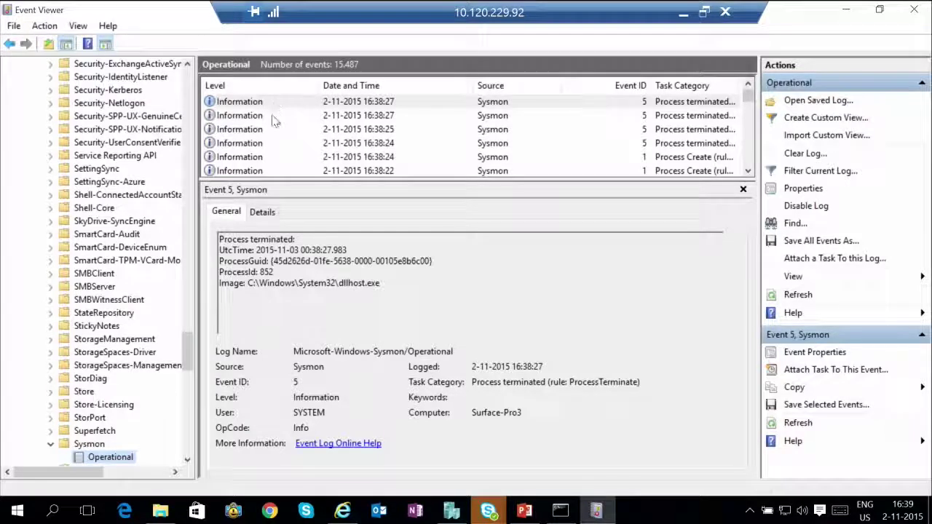
# Examine Process terminated and Process Create events in the Sysmon log, including their image paths, command lines and other details
pyautogui.click(275, 117)
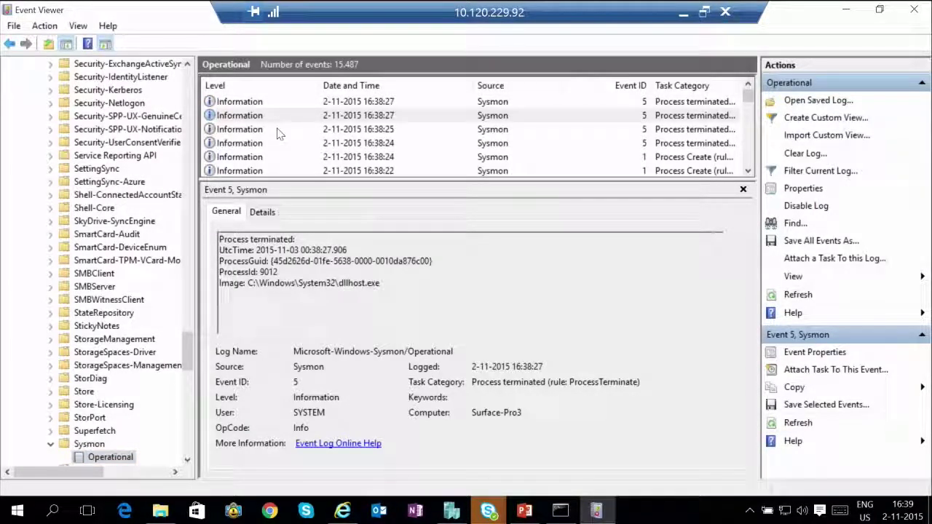
pyautogui.click(681, 157)
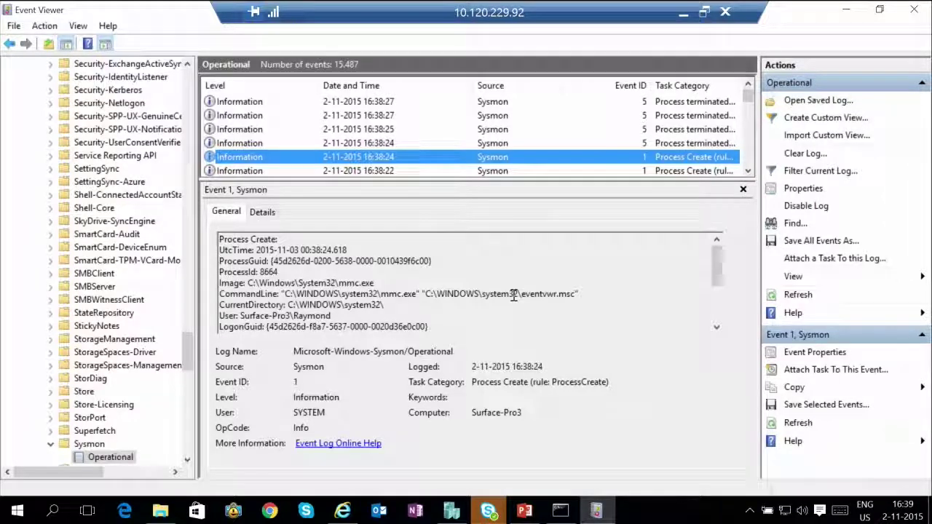
pyautogui.click(748, 172)
pyautogui.click(748, 172)
pyautogui.click(748, 172)
pyautogui.click(748, 172)
pyautogui.click(748, 172)
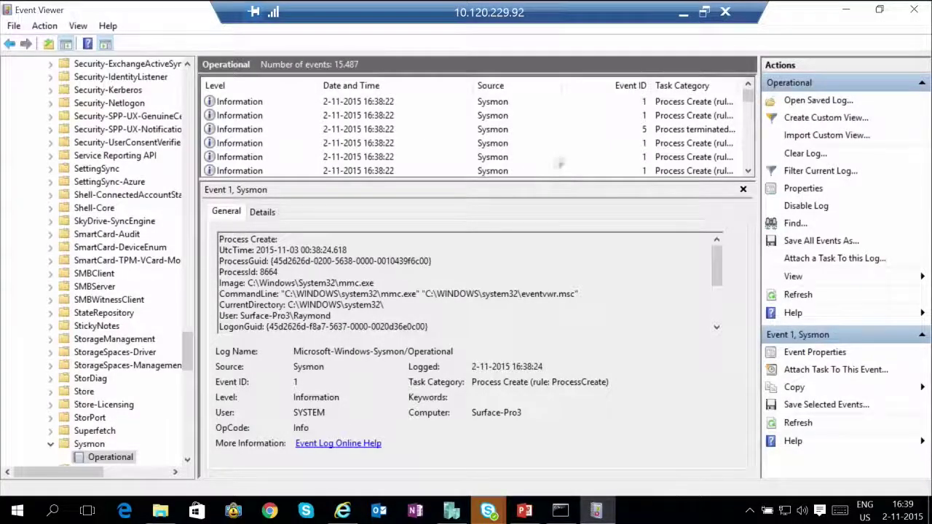
pyautogui.click(379, 145)
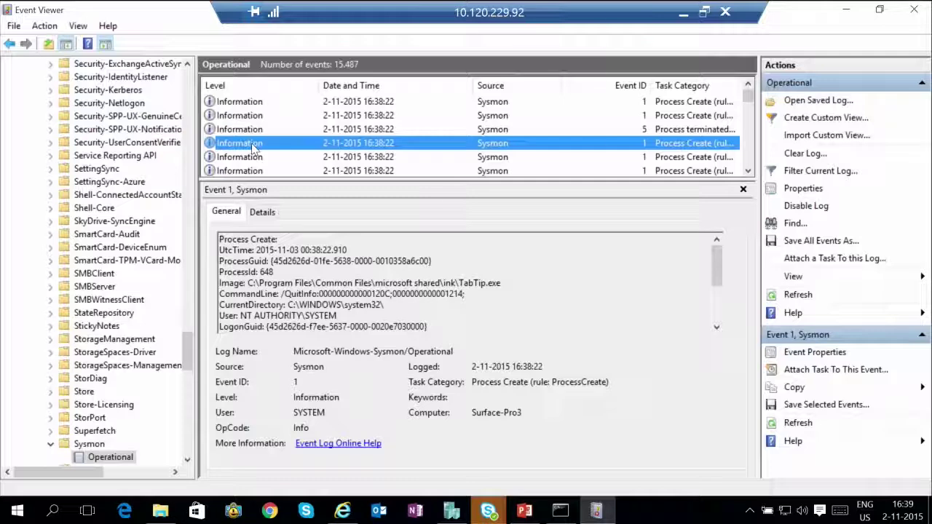
pyautogui.moveTo(716, 279)
pyautogui.mouseDown()
pyautogui.moveTo(721, 323)
pyautogui.moveTo(720, 267)
pyautogui.mouseUp()
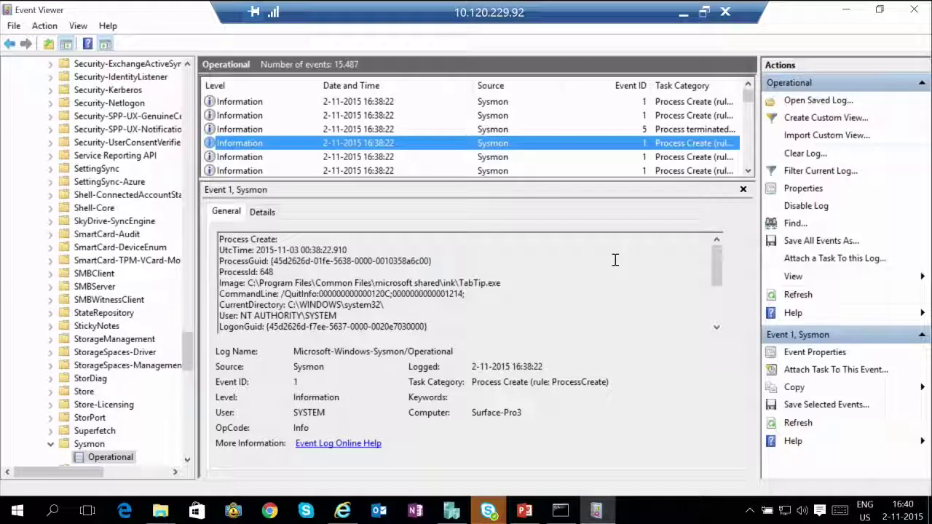
# Switch to File Explorer and open the SysInternals folder on the Windows (C:) drive
pyautogui.click(685, 13)
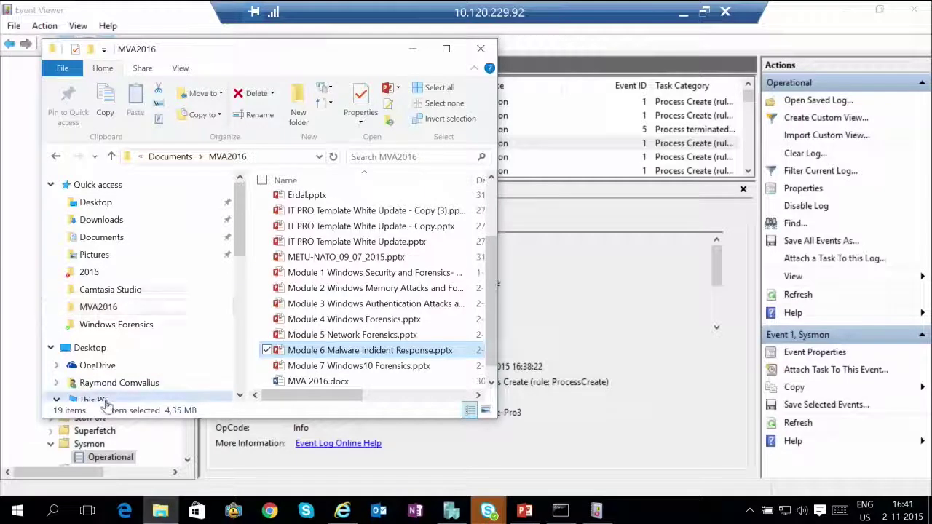
pyautogui.click(104, 400)
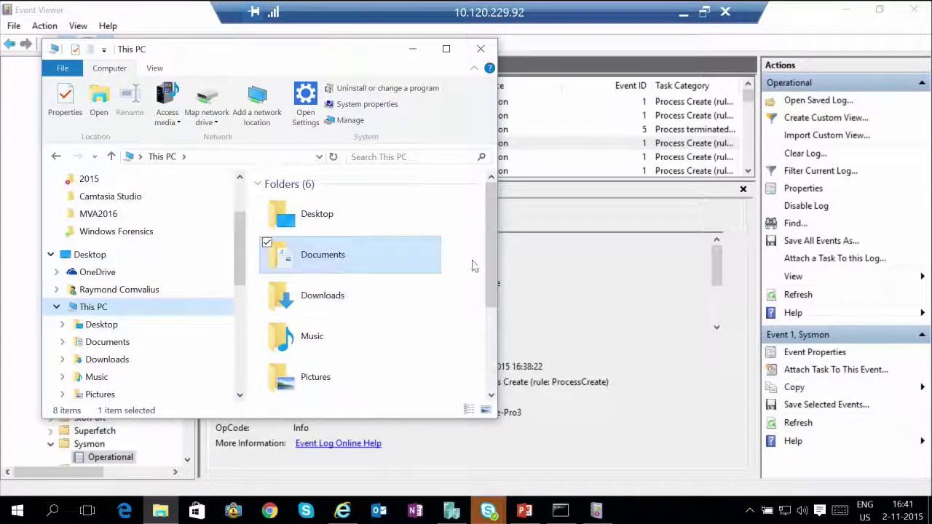
pyautogui.moveTo(489, 270); pyautogui.dragTo(395, 350)
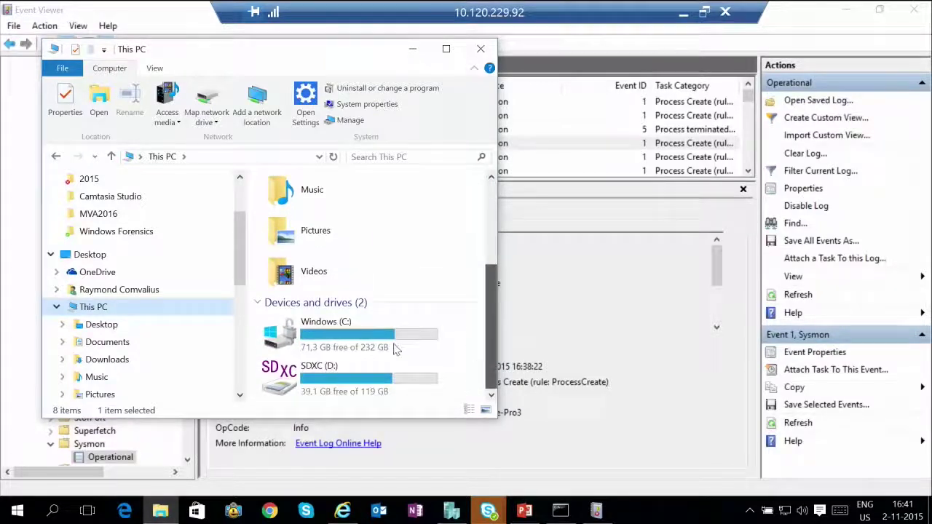
pyautogui.doubleClick(315, 341)
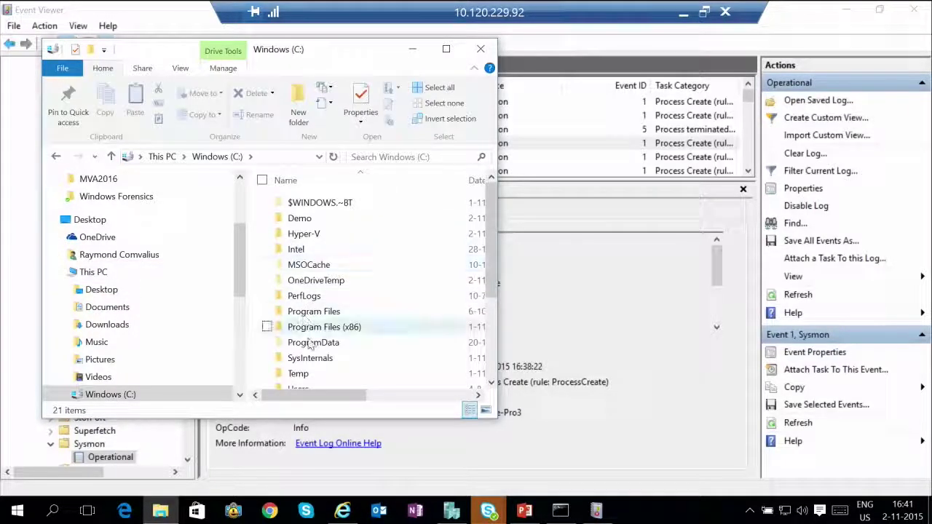
pyautogui.doubleClick(315, 357)
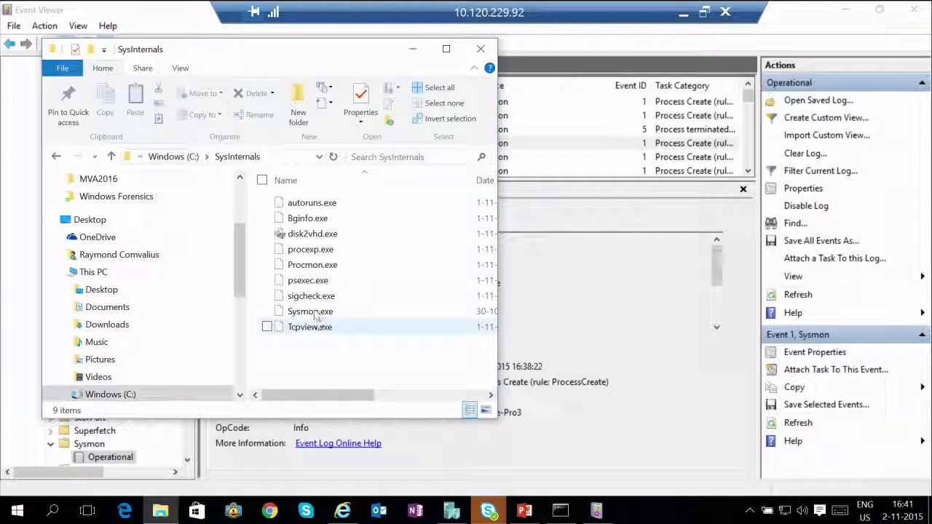
# Launch Tcpview.exe and allow it to make changes to the PC
pyautogui.doubleClick(312, 329)
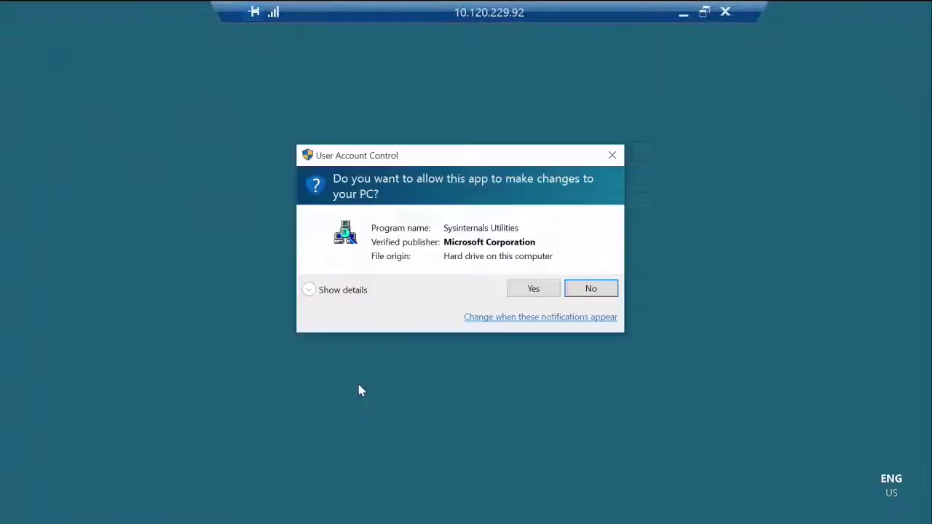
pyautogui.click(532, 289)
pyautogui.click(548, 351)
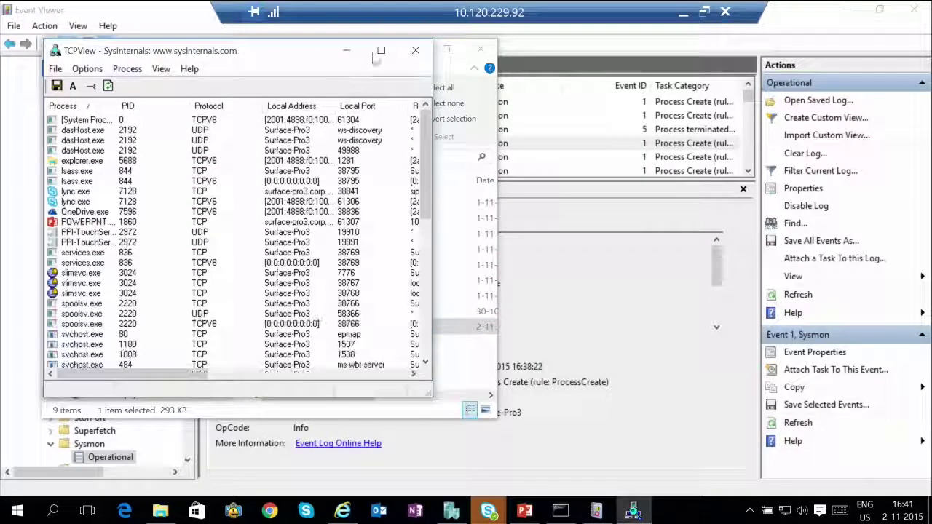
# Maximize TCPView, start Chrome and minimize its window to view Chrome's new connections in the endpoint list
pyautogui.click(382, 51)
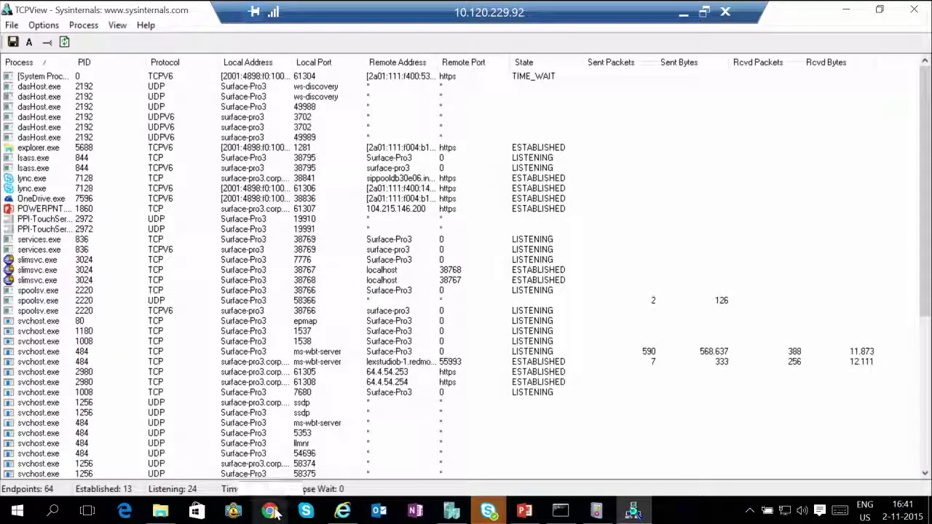
pyautogui.moveTo(561, 516)
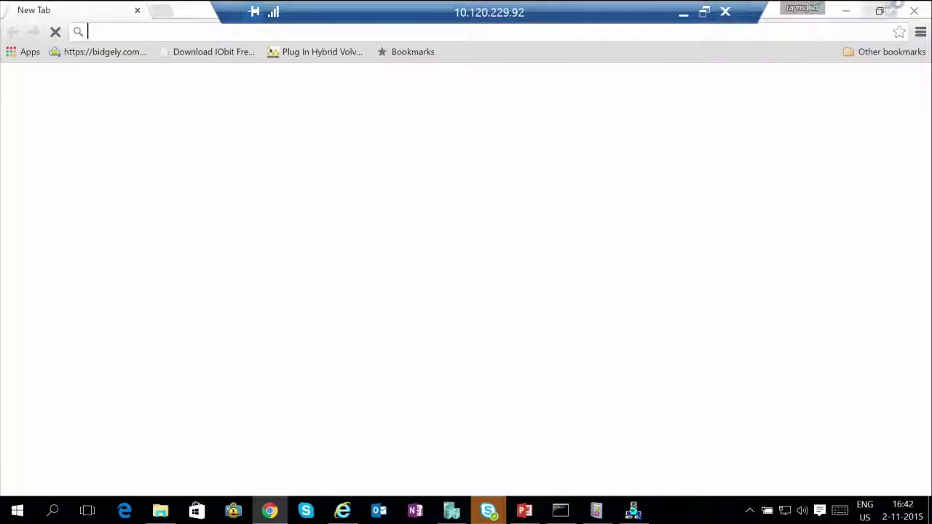
pyautogui.click(848, 10)
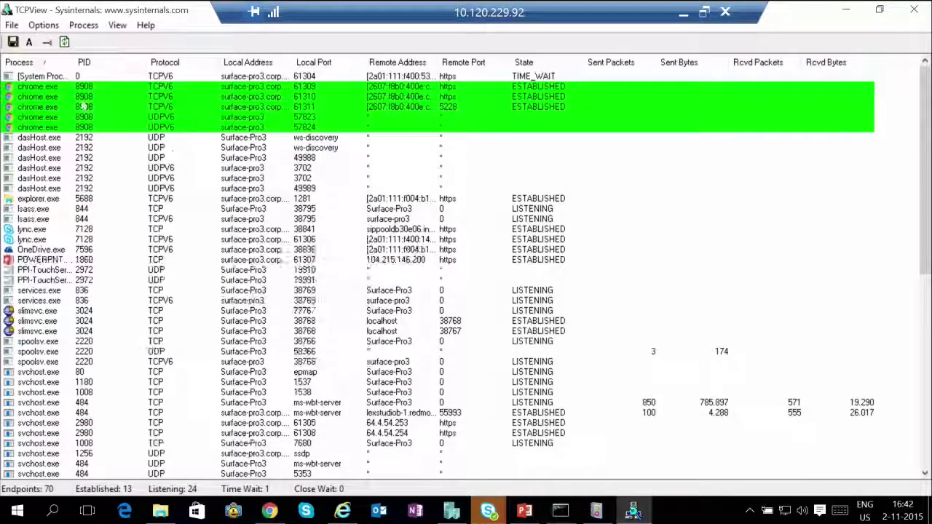